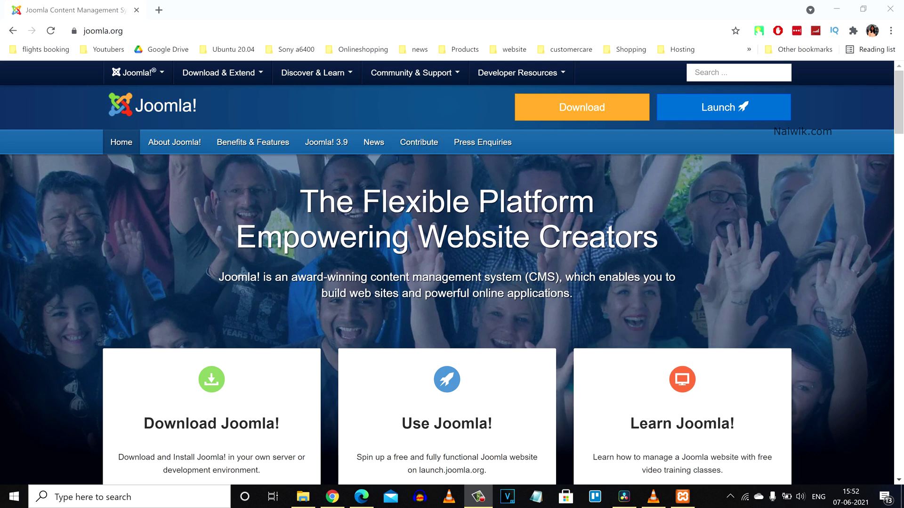
# Step: Download the Joomla 3.9.27 full package zip from the Joomla 3.9 page on joomla.org
pyautogui.click(103, 30)
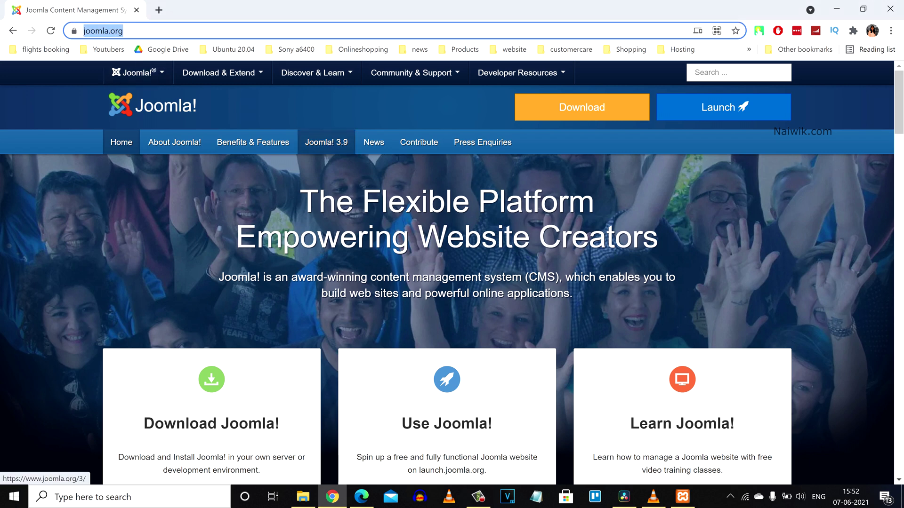
pyautogui.click(326, 142)
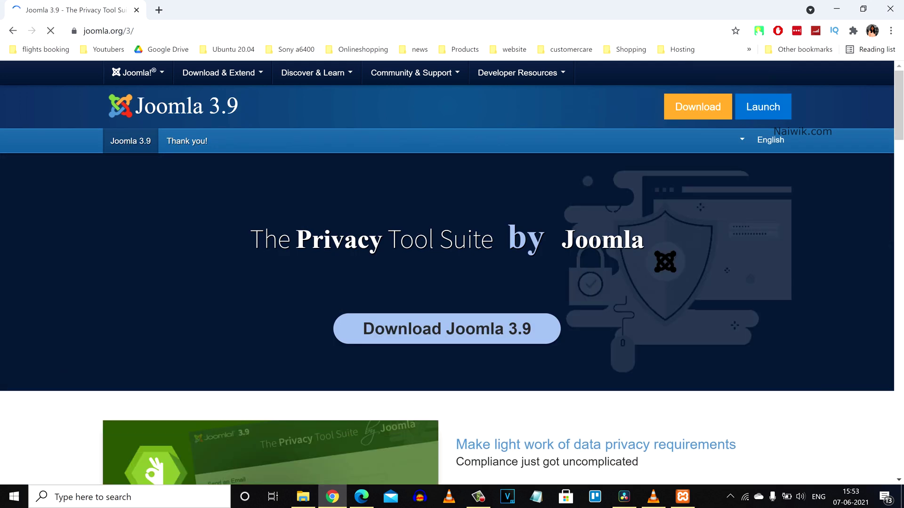
pyautogui.click(698, 107)
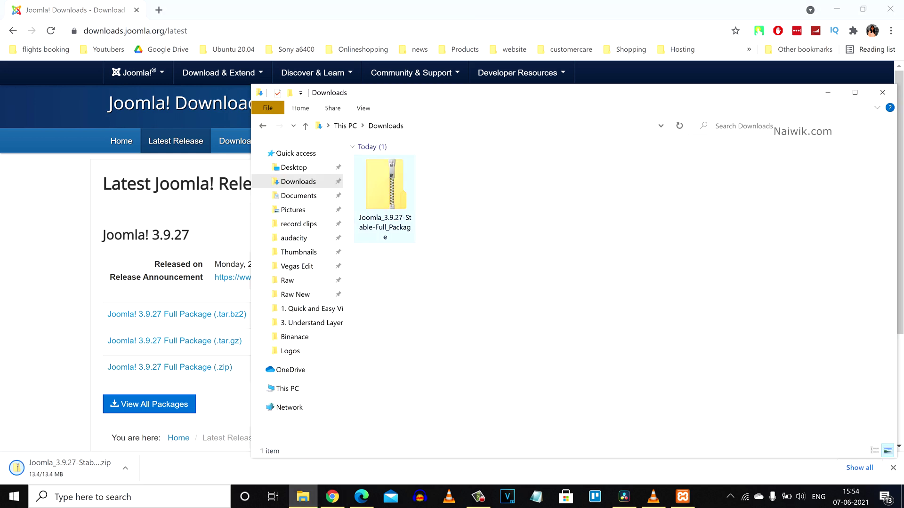
# Step: Extract the Joomla zip with 7-Zip into its own folder, then return to Downloads
pyautogui.rightClick(399, 197)
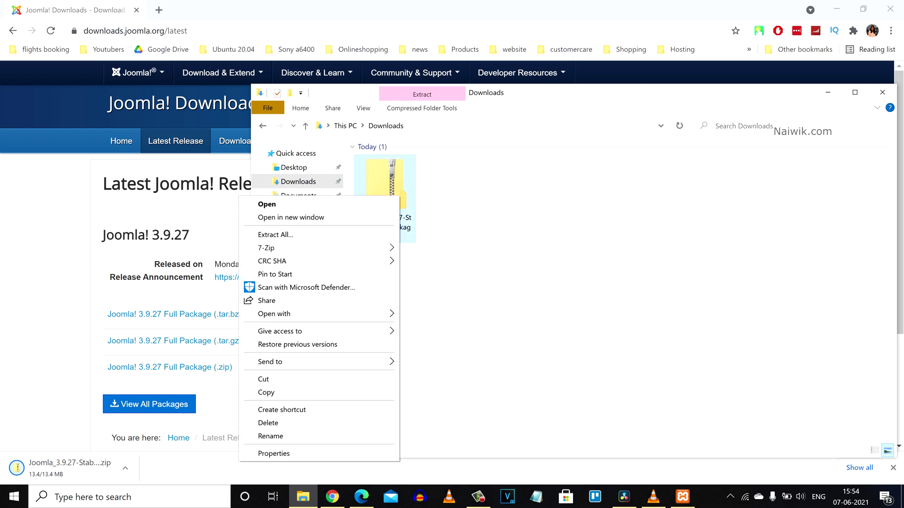
pyautogui.moveTo(275, 247)
pyautogui.click(490, 302)
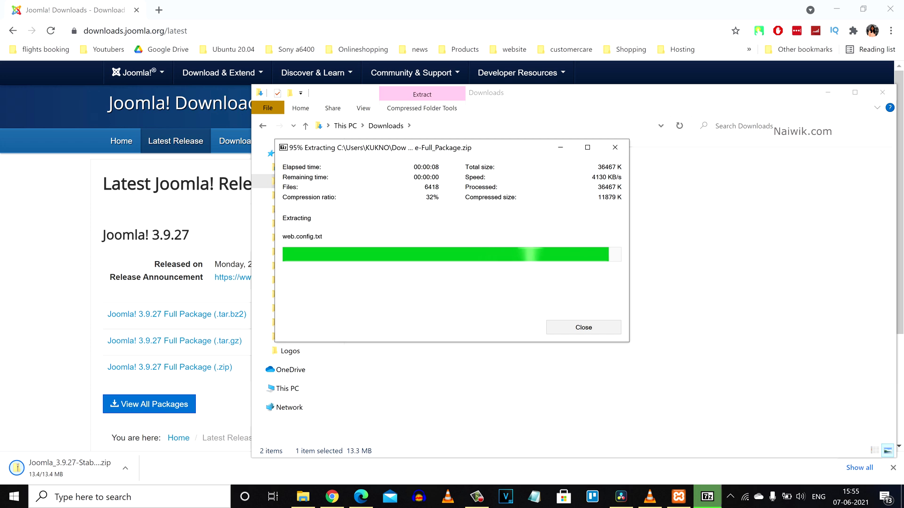
pyautogui.press('Return')
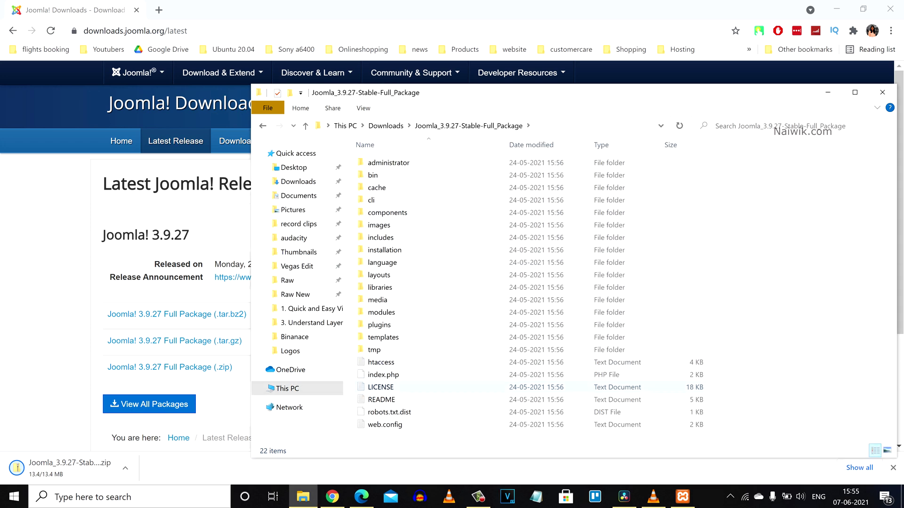
pyautogui.hotkey('alt', 'Up')
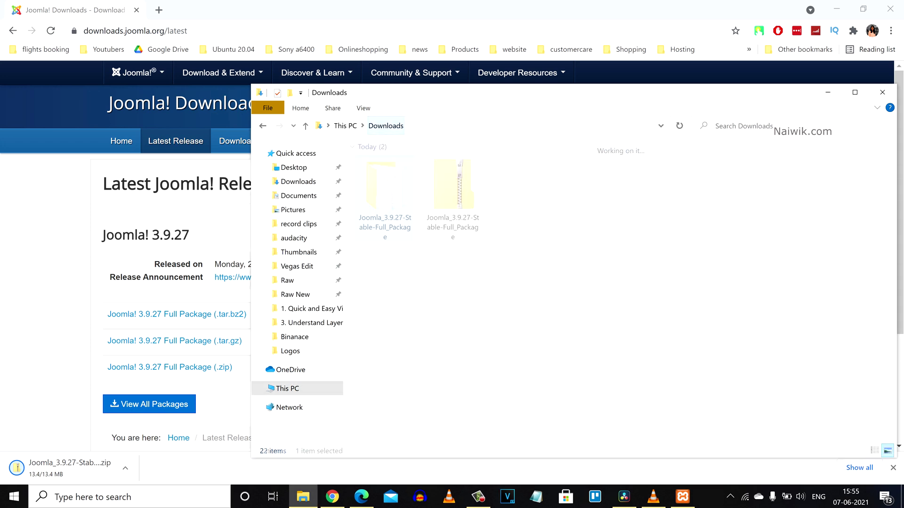
# Step: Copy the extracted Joomla folder and navigate to C:\xampp\htdocs
pyautogui.hotkey('shift', 'F10')
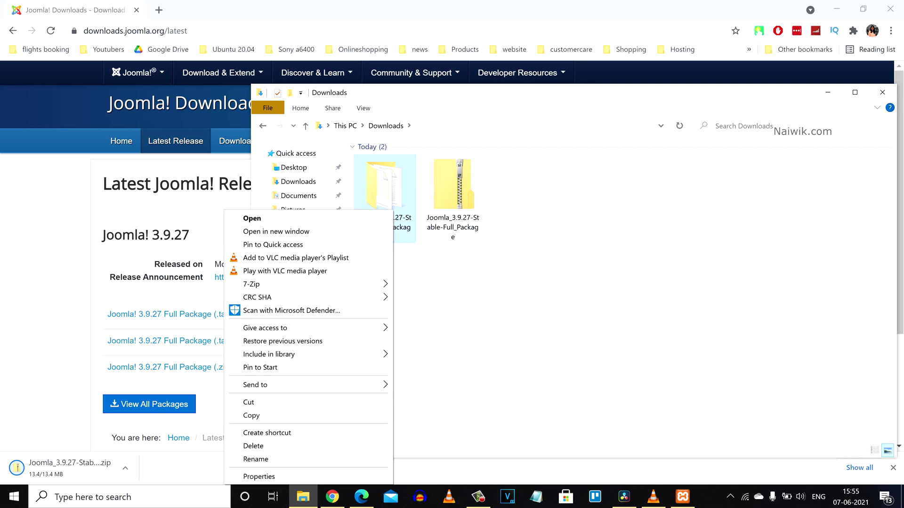
pyautogui.press('Escape')
pyautogui.hotkey('alt', 'Up')
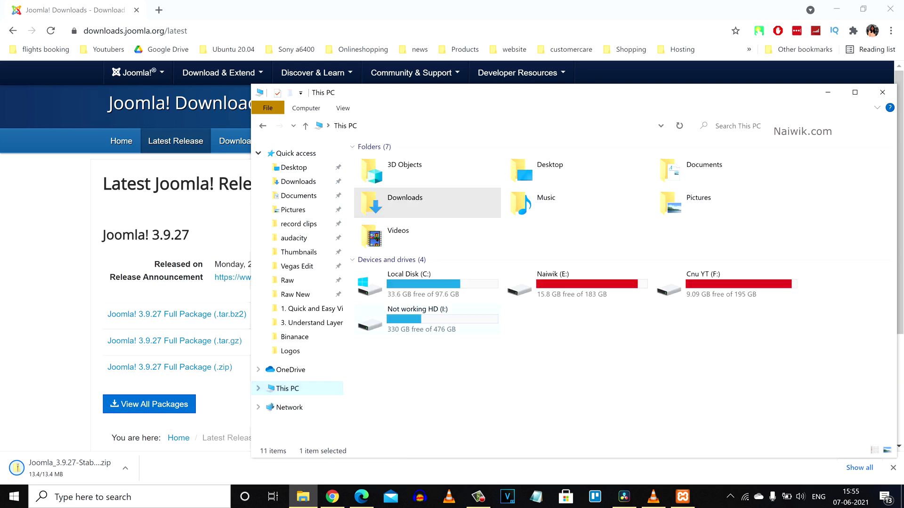
pyautogui.press('l')
pyautogui.press('Return')
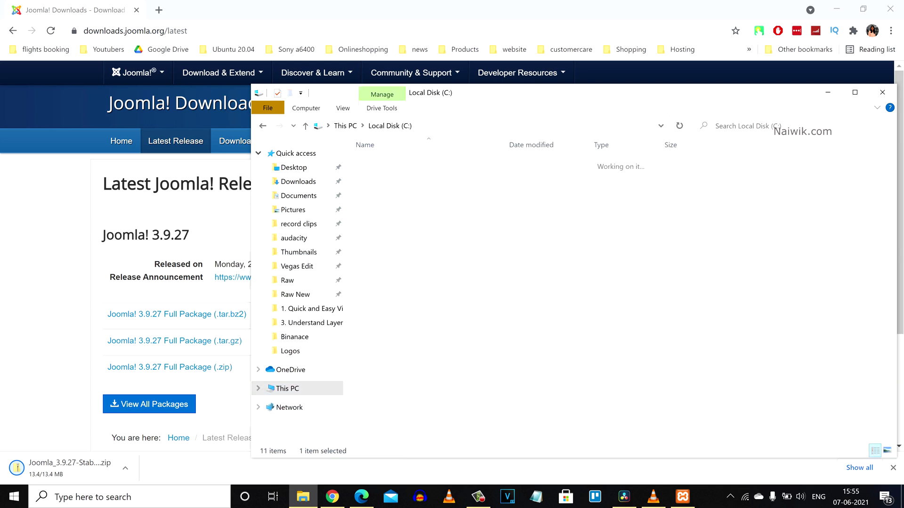
pyautogui.press('x')
pyautogui.press('Return')
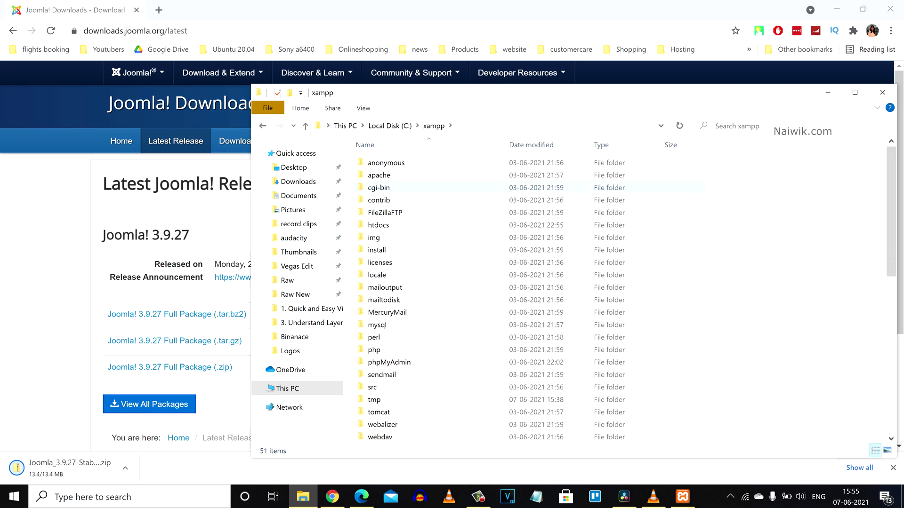
pyautogui.press('h')
pyautogui.press('Return')
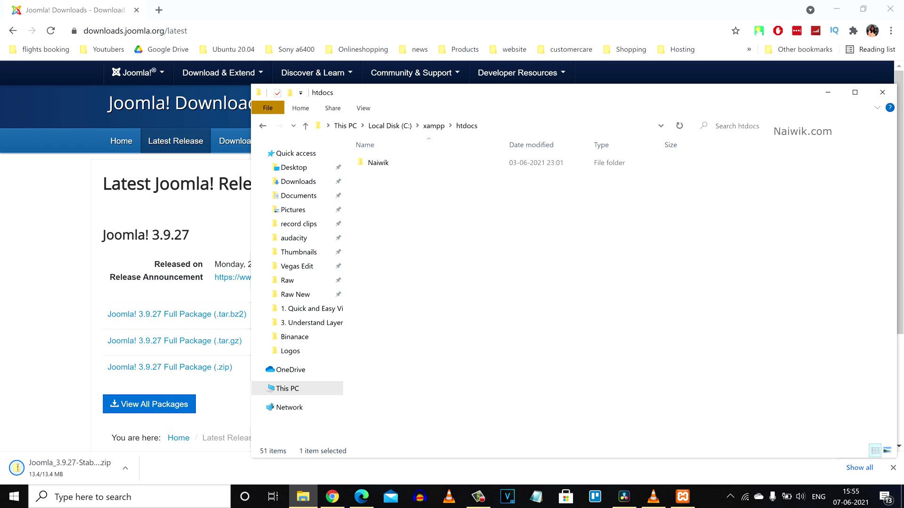
# Step: Paste the folder into htdocs, rename it to joomla, and confirm Apache and MySQL are running in XAMPP
pyautogui.hotkey('shift', 'F10')
pyautogui.press('p')
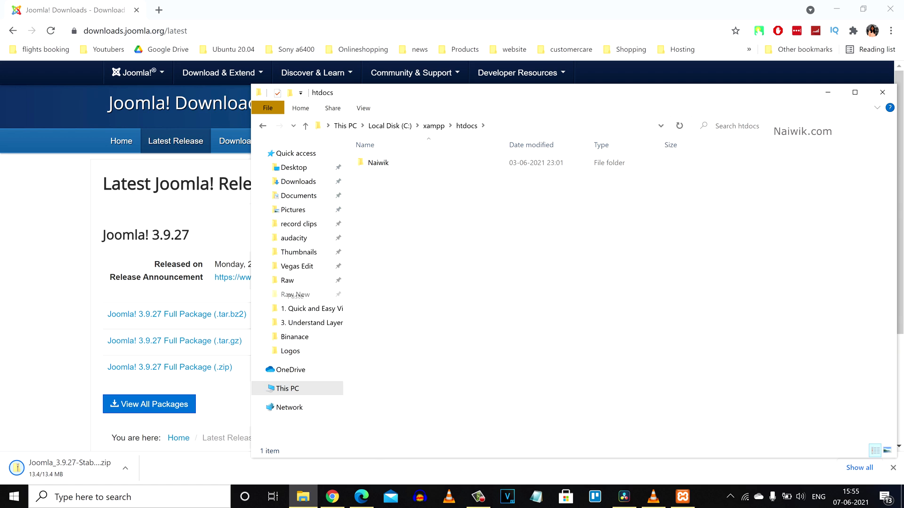
pyautogui.press('Return')
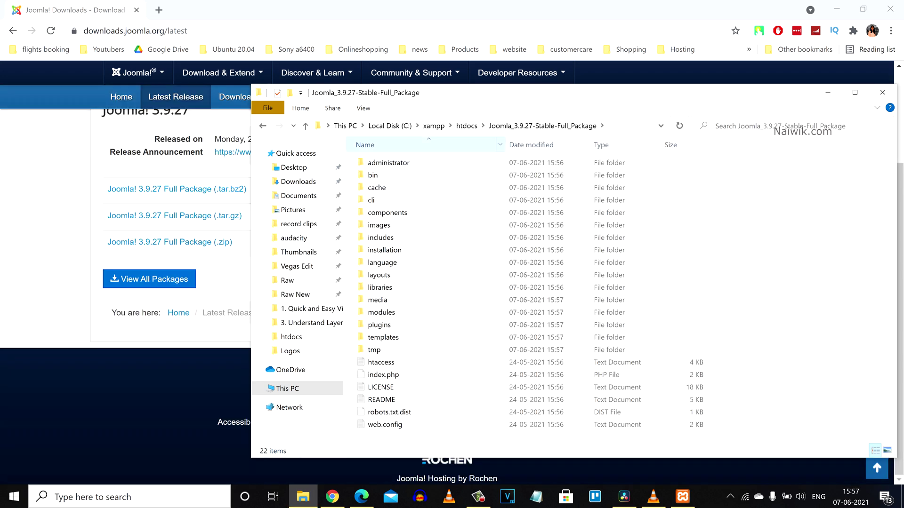
pyautogui.hotkey('alt', 'Up')
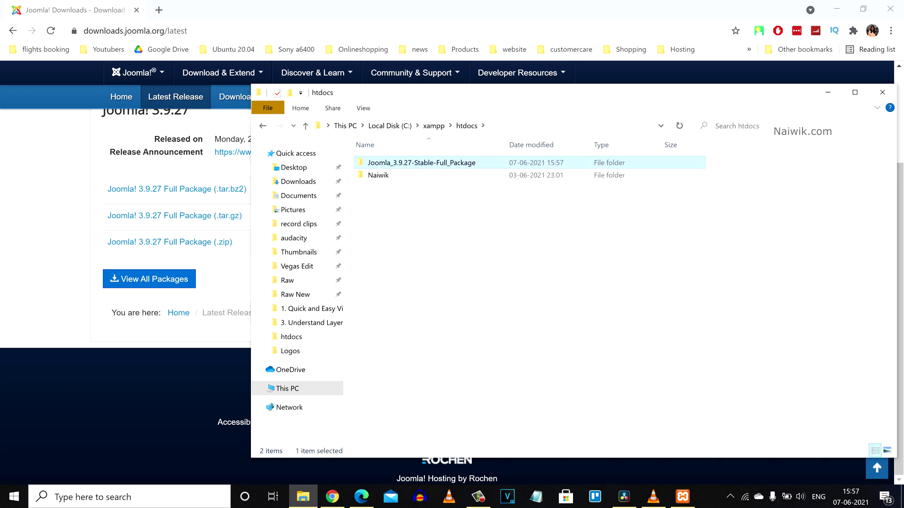
pyautogui.press('F2')
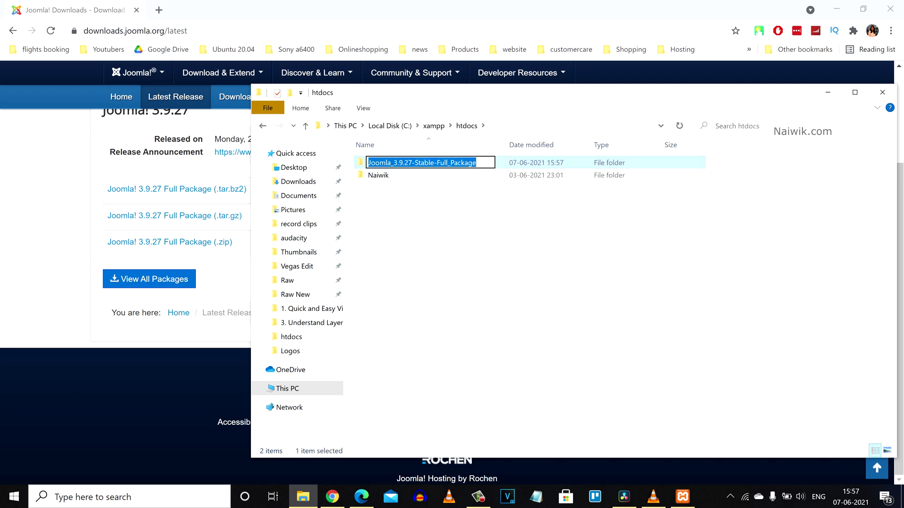
pyautogui.write('joomla')
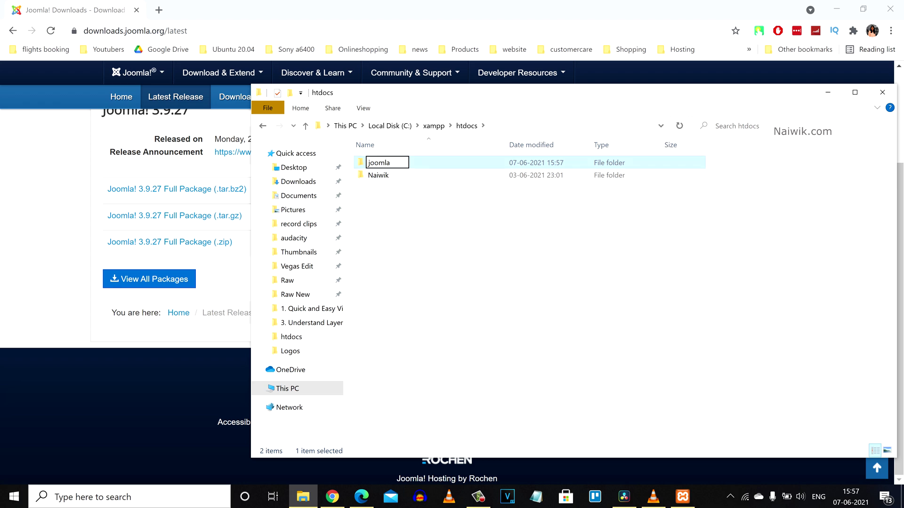
pyautogui.press('Return')
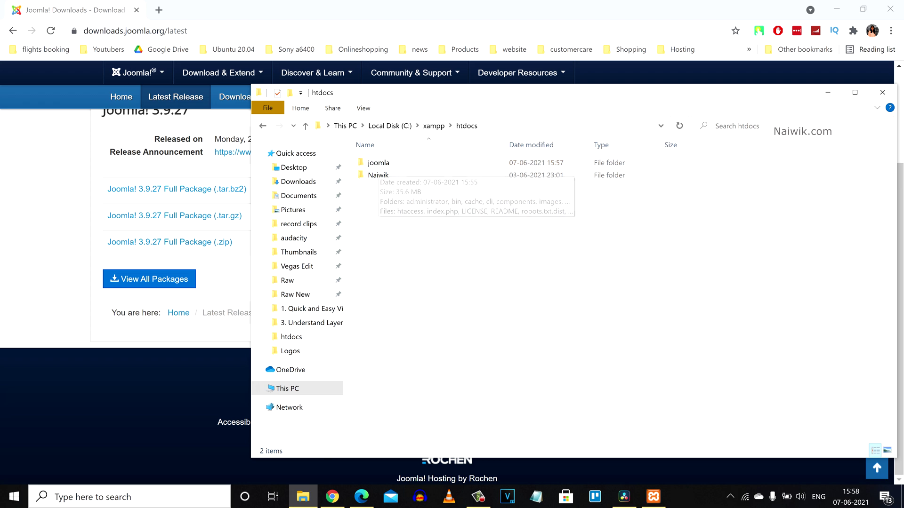
pyautogui.click(653, 496)
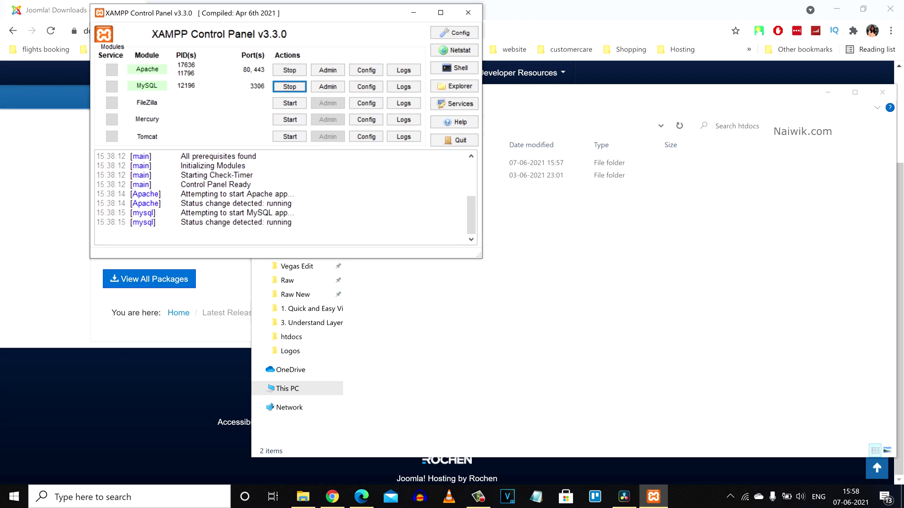
pyautogui.click(414, 12)
# Step: Load localhost/joomla in a new browser tab to start the web installer
pyautogui.click(158, 10)
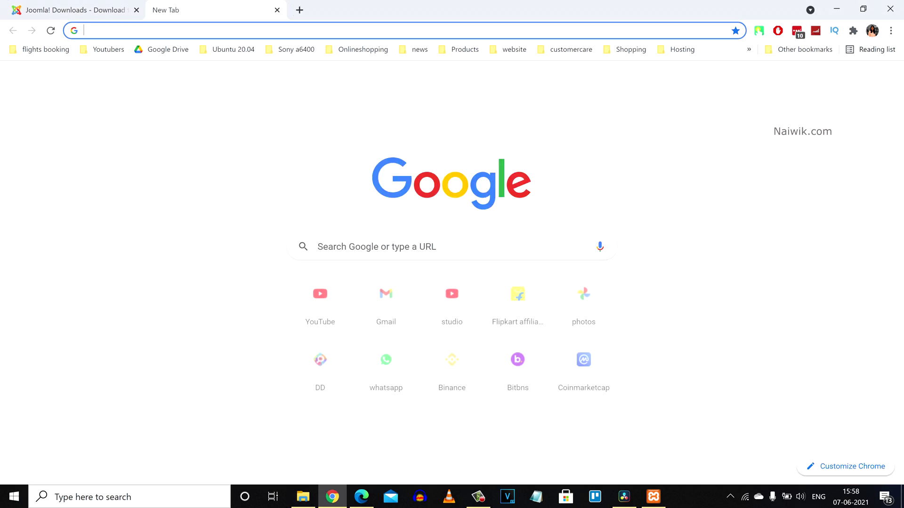
pyautogui.write('localhist')
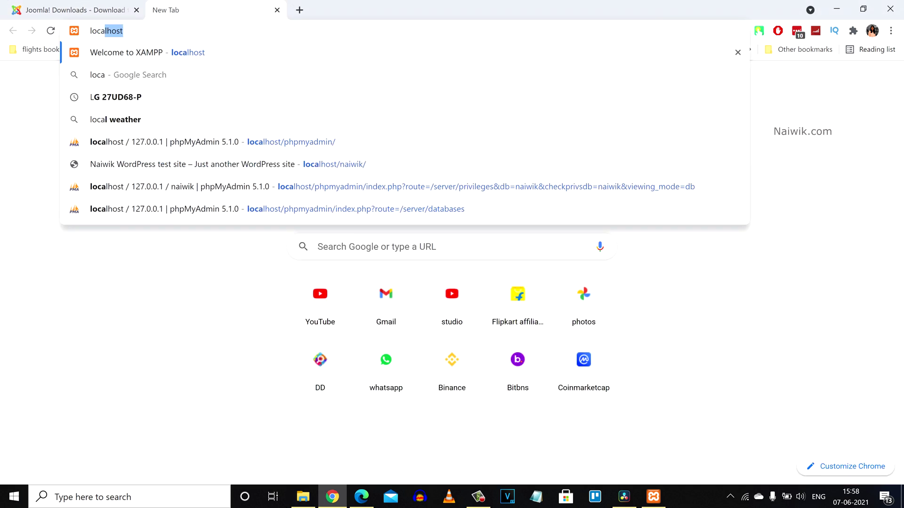
pyautogui.press('BackSpace')
pyautogui.press('BackSpace')
pyautogui.press('BackSpace')
pyautogui.write('ost/joomla')
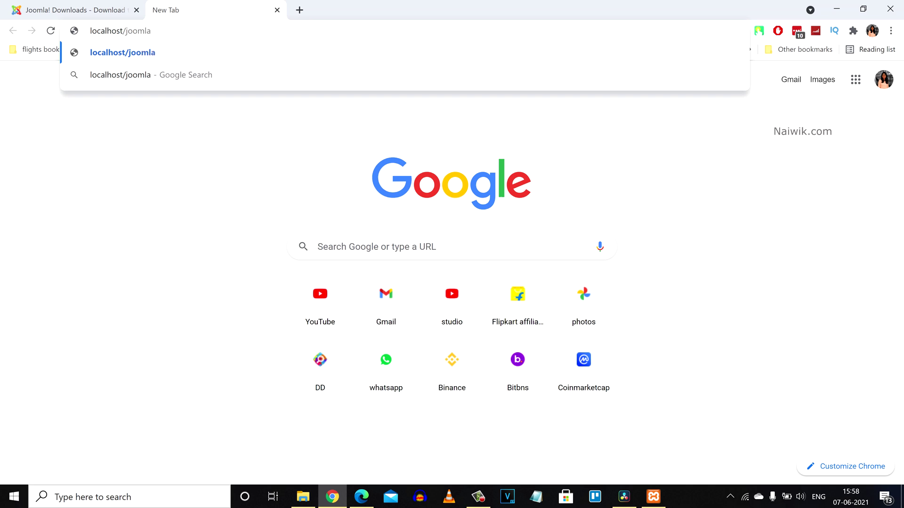
pyautogui.press('Return')
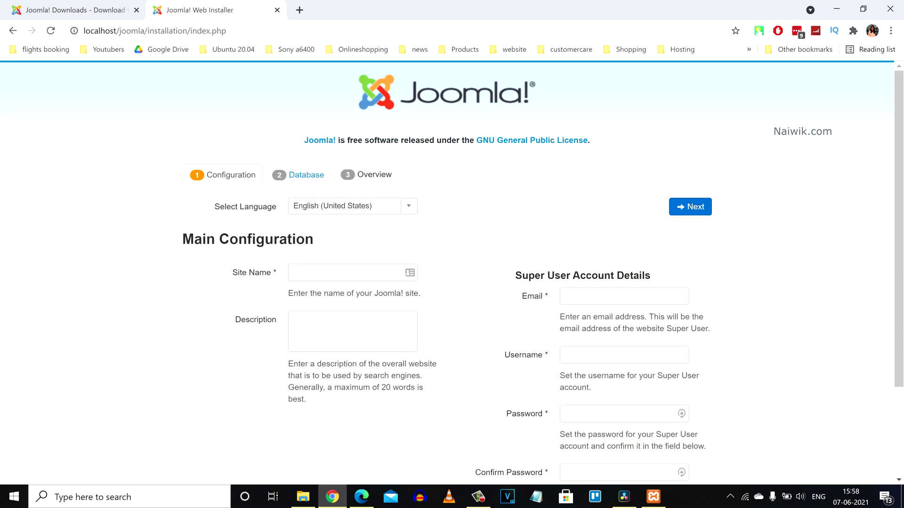
# Step: In another new tab, pick the localhost/phpmyadmin/ address suggestion
pyautogui.hotkey('ctrl', 't')
pyautogui.write('localhost')
pyautogui.press('Down')
pyautogui.press('Down')
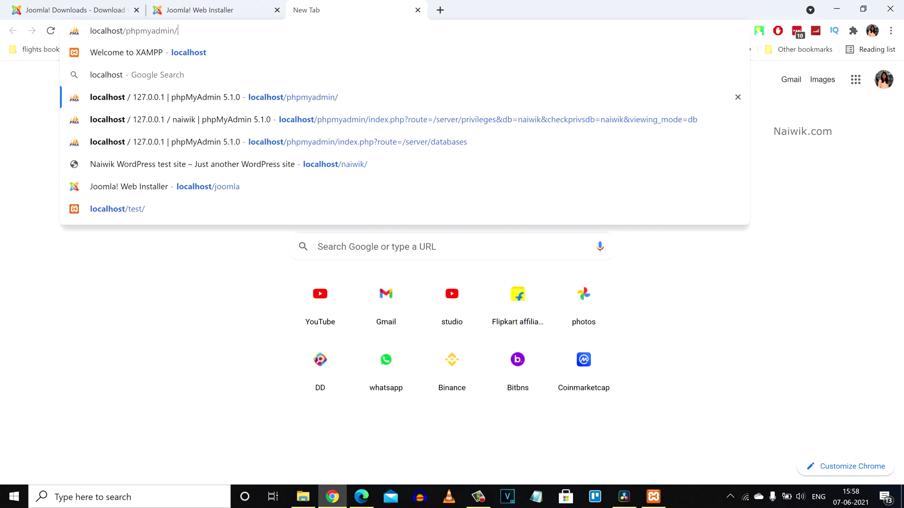
# Step: Create a database named joomla in phpMyAdmin and view its Privileges
pyautogui.press('Return')
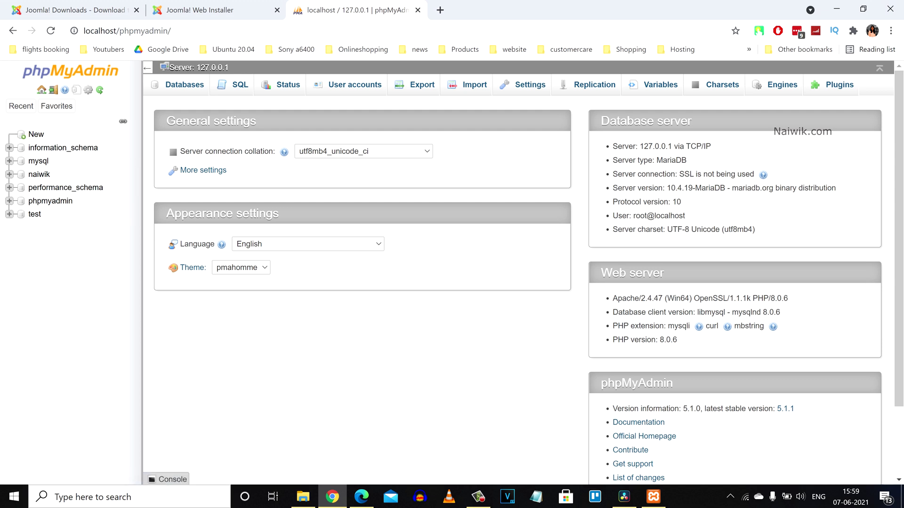
pyautogui.click(36, 134)
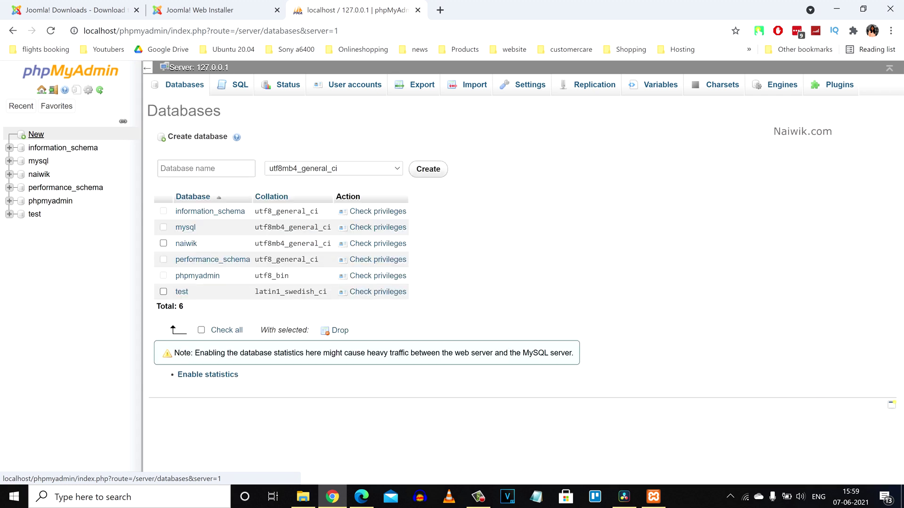
pyautogui.click(206, 168)
pyautogui.write('Joomla')
pyautogui.hotkey('ctrl', 'a')
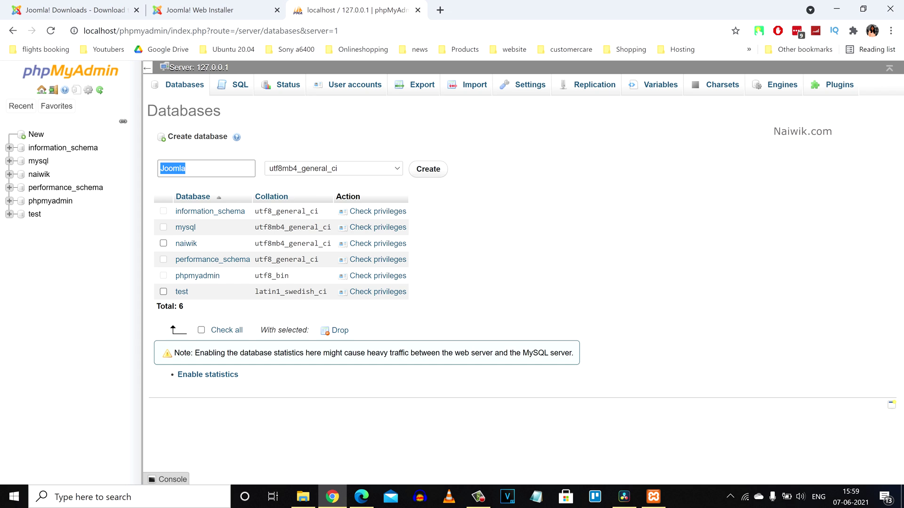
pyautogui.press('Return')
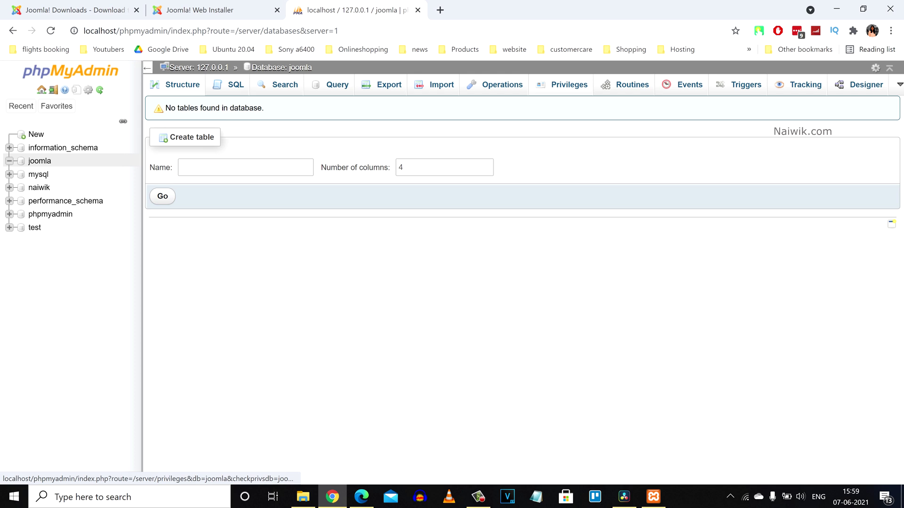
pyautogui.click(563, 84)
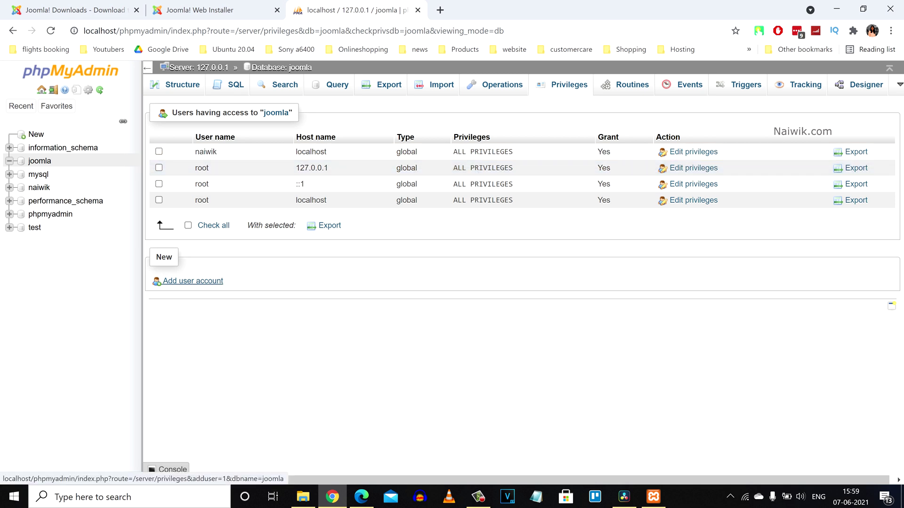
# Step: Add a user account joomla with host Local and enter the account password twice
pyautogui.click(193, 281)
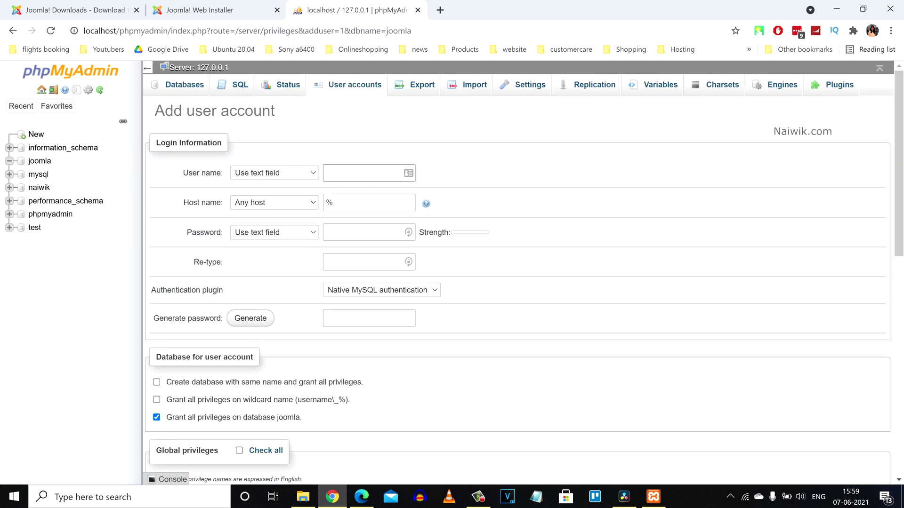
pyautogui.write('joomla')
pyautogui.hotkey('alt', 'Down')
pyautogui.press('Down')
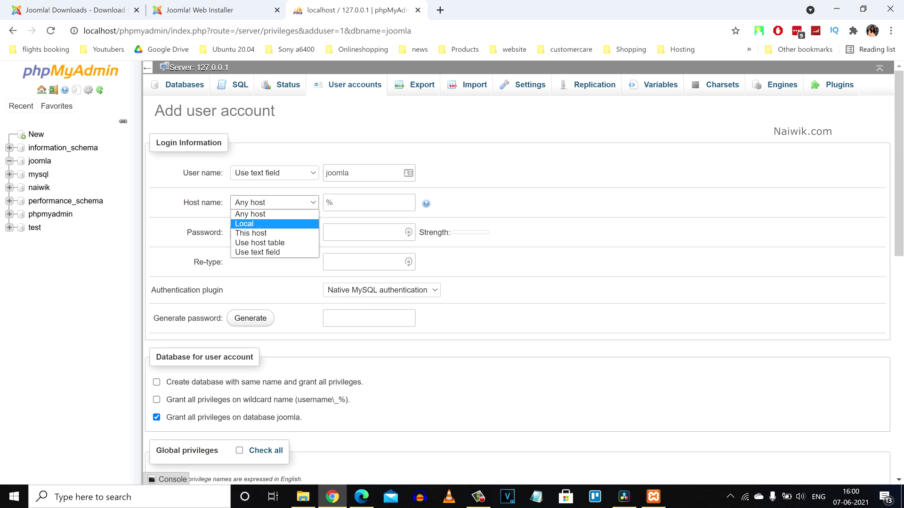
pyautogui.press('Return')
pyautogui.press('Tab')
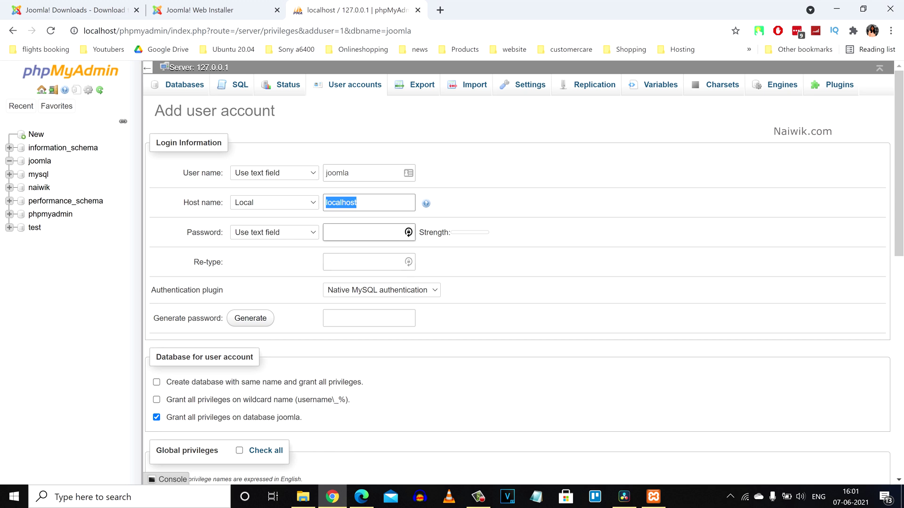
pyautogui.click(408, 232)
pyautogui.write('joomla@123')
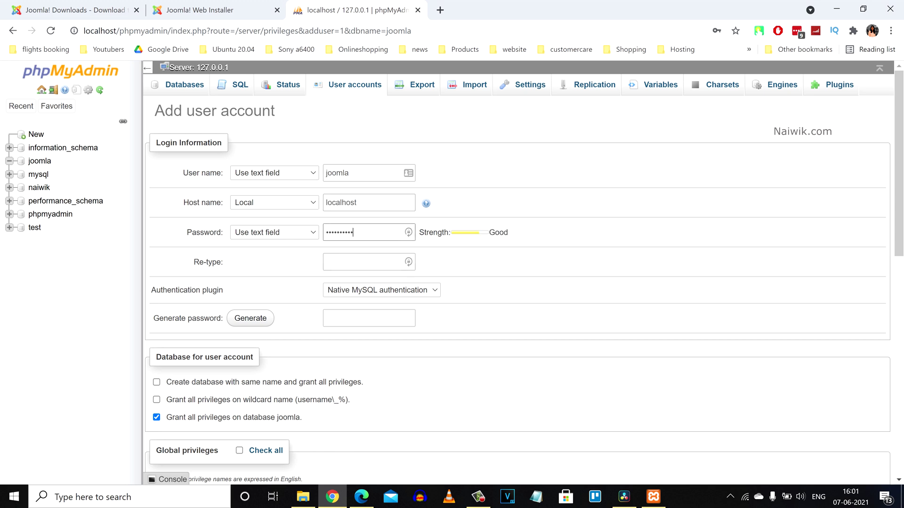
pyautogui.press('Tab')
pyautogui.hotkey('ctrl', 'v')
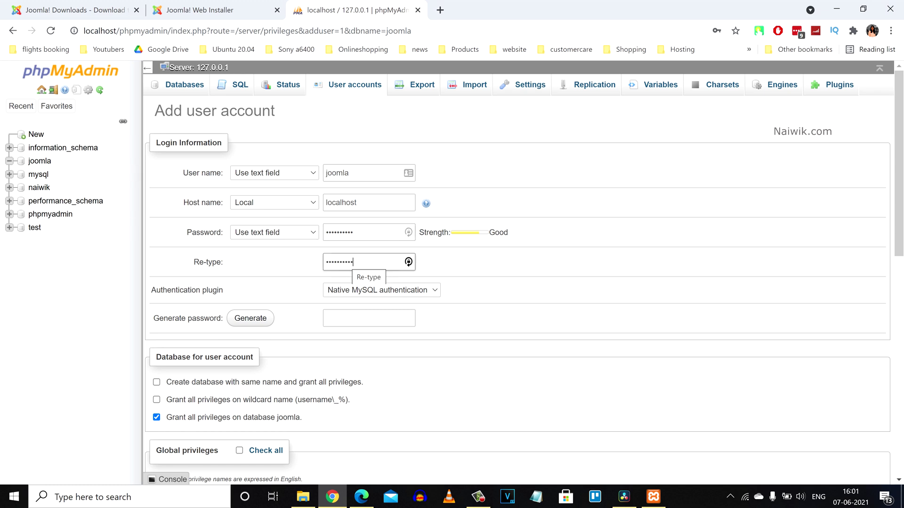
# Step: Grant all global privileges, create the account, and check the user accounts overview
pyautogui.scroll(-4, 518, 282)
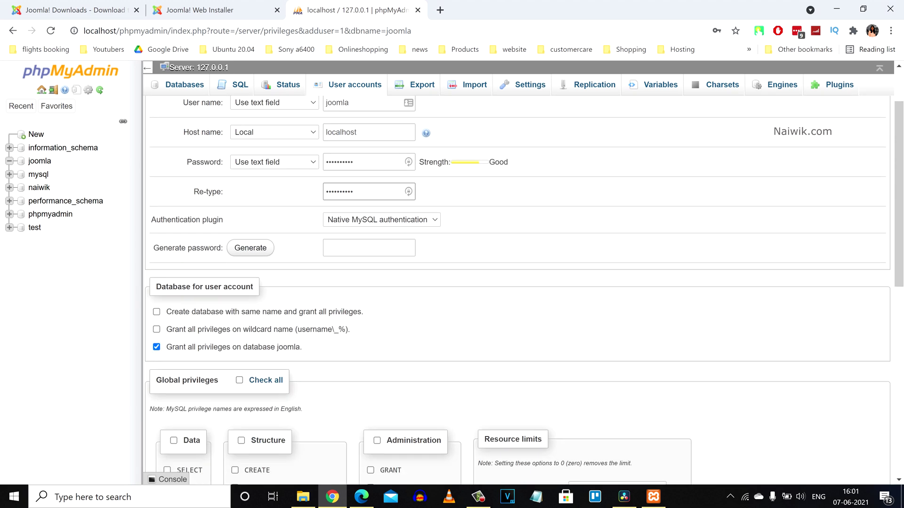
pyautogui.scroll(-3, 518, 282)
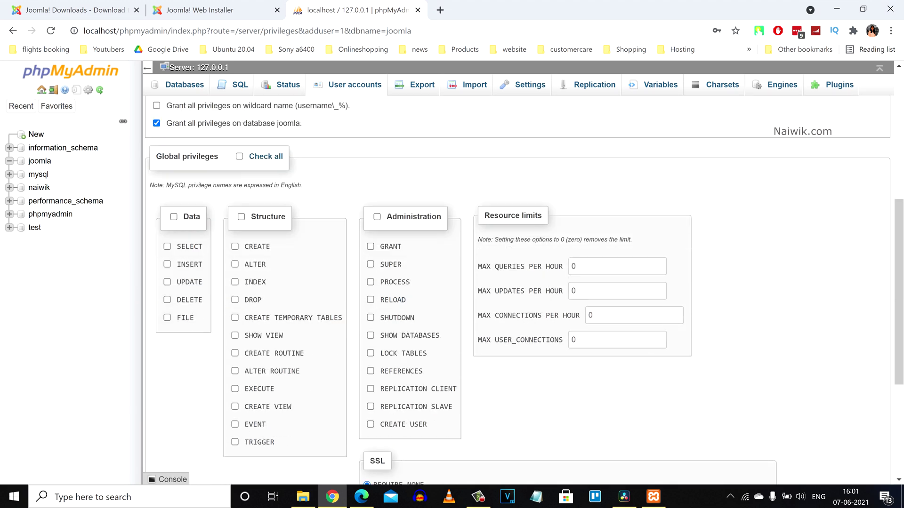
pyautogui.click(239, 156)
pyautogui.scroll(-5, 518, 282)
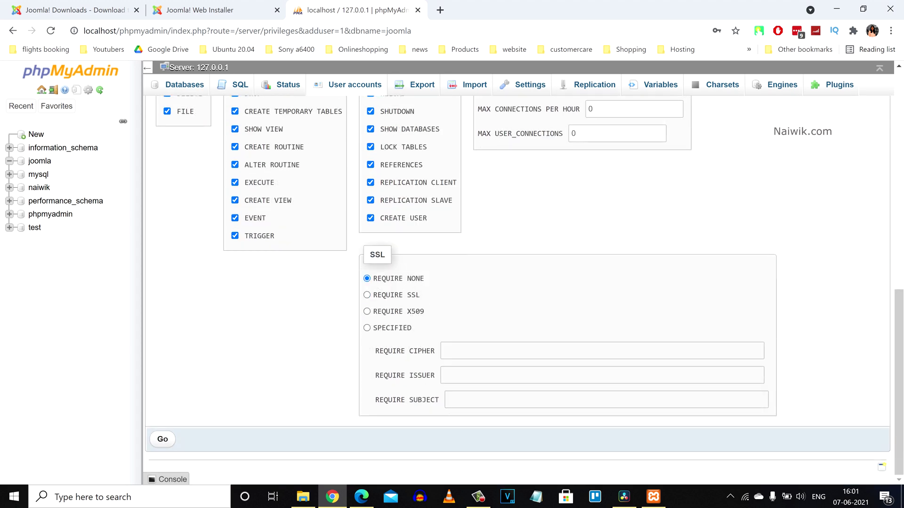
pyautogui.click(162, 439)
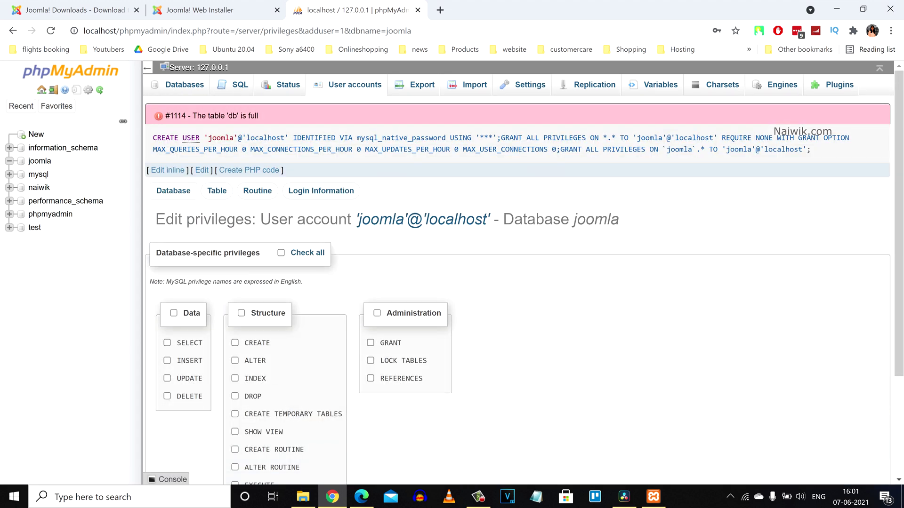
pyautogui.click(351, 84)
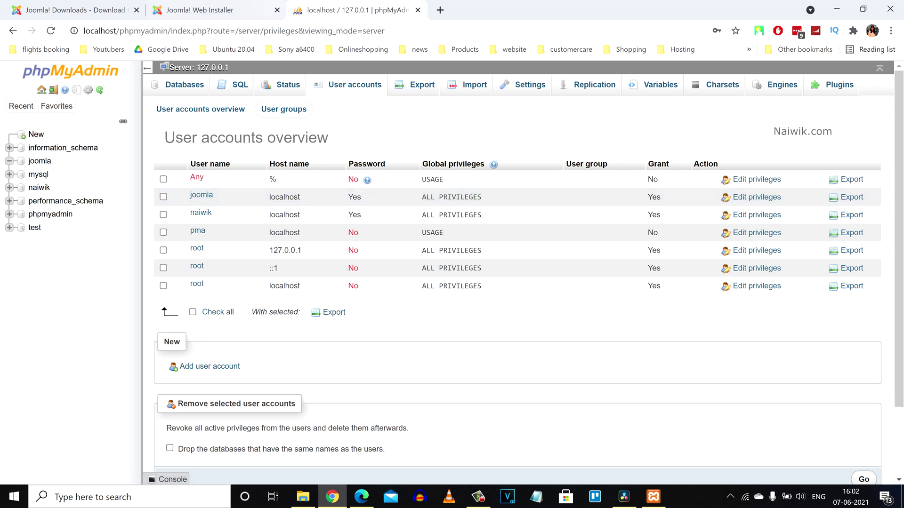
pyautogui.click(207, 10)
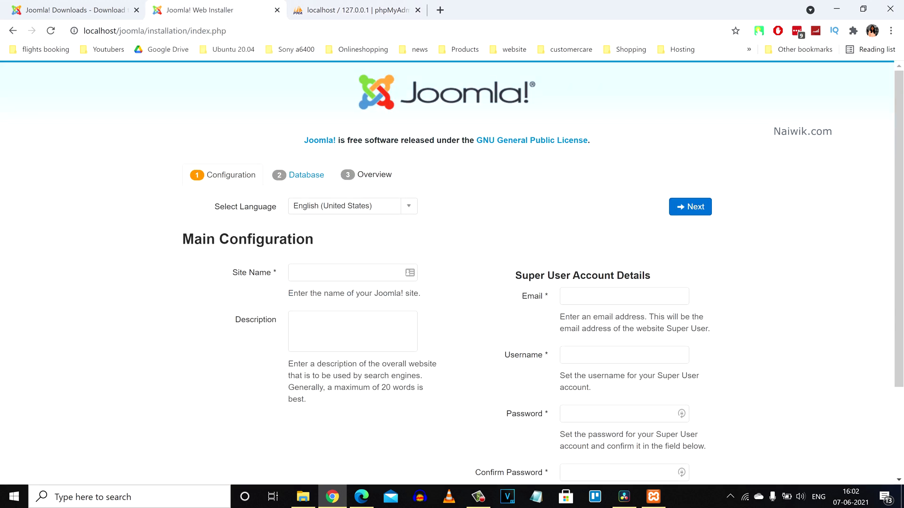
# Step: Enter site name 'Joomla - Naiwik Test site' and description 'Naiwik tech', then move to database configuration
pyautogui.click(349, 273)
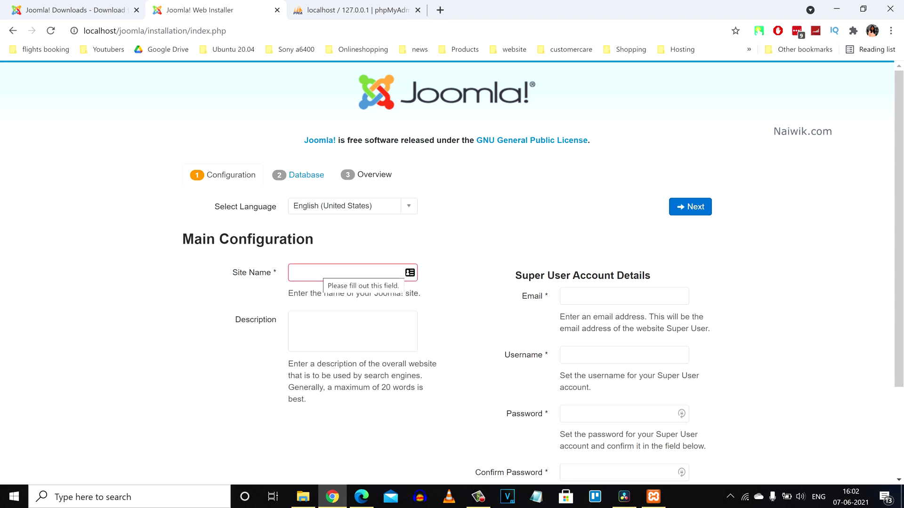
pyautogui.write('Joomla - Naiwik Test site')
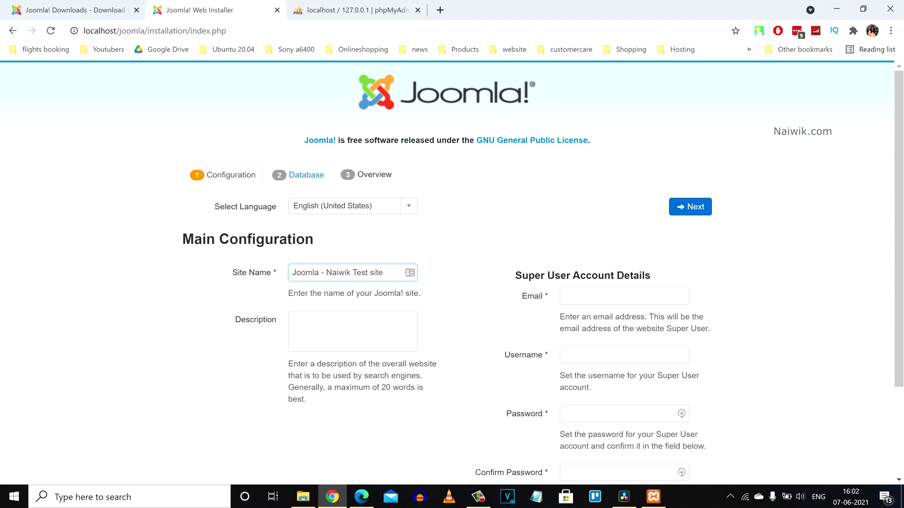
pyautogui.click(348, 330)
pyautogui.write('Naiwik')
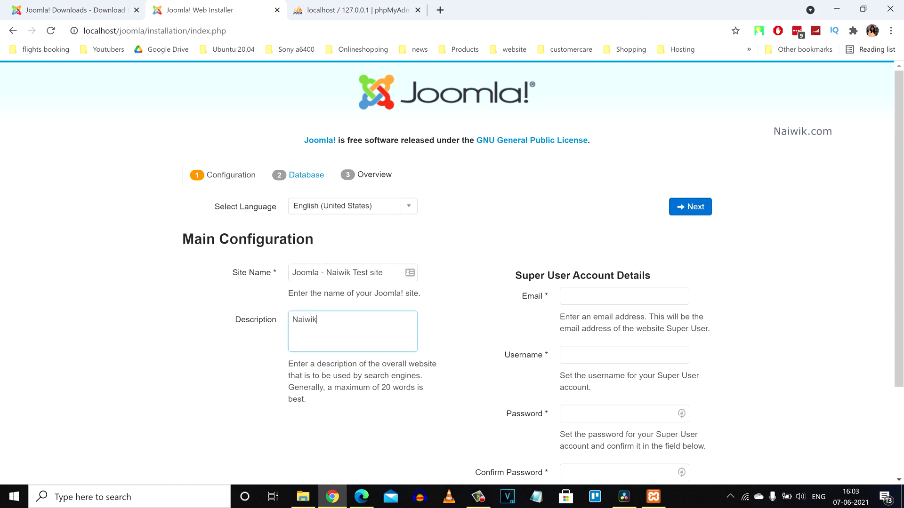
pyautogui.write(' tech')
pyautogui.scroll(-1, 452, 273)
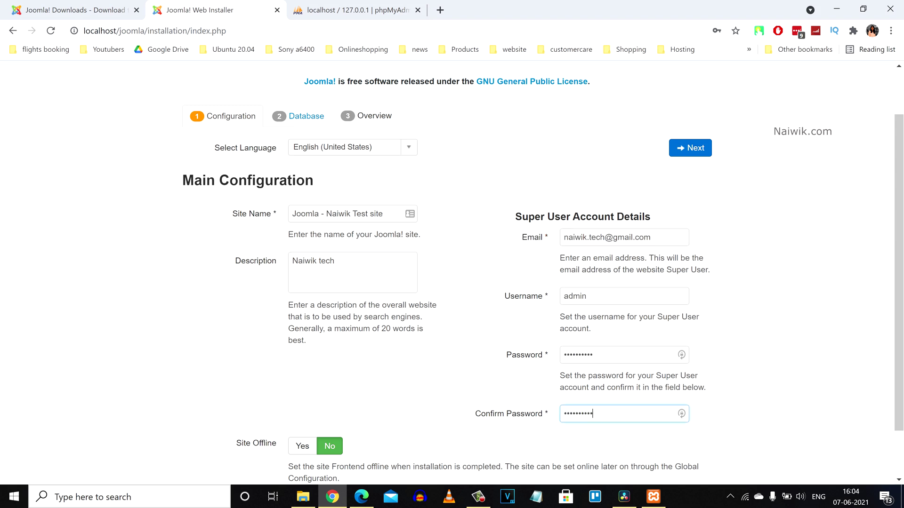
pyautogui.click(690, 148)
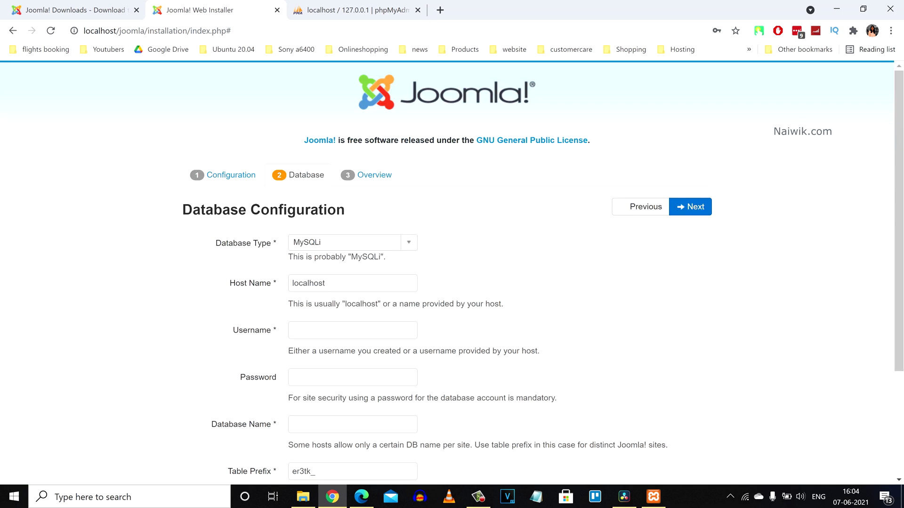
# Step: Keep MySQLi and enter database user joomla, its password, and database name joomla
pyautogui.moveTo(345, 210); pyautogui.dragTo(193, 209)
pyautogui.click(192, 209)
pyautogui.click(353, 242)
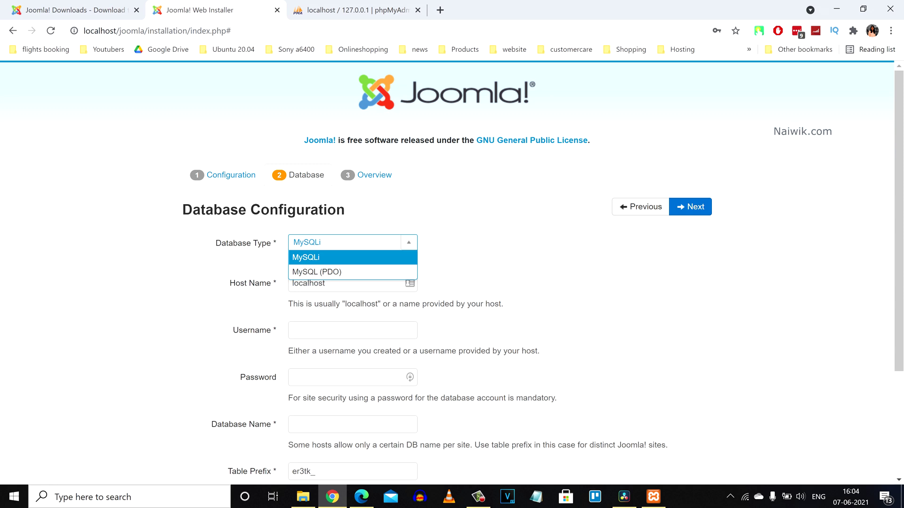
pyautogui.press('Return')
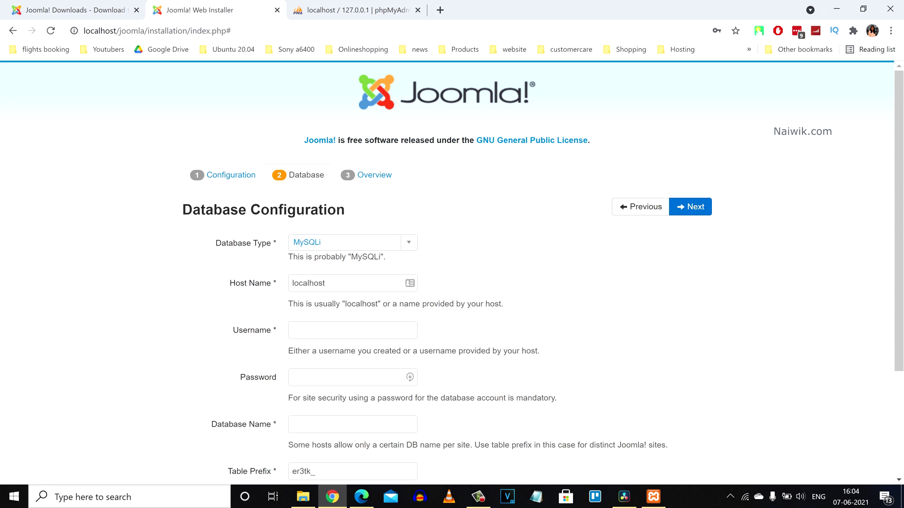
pyautogui.click(353, 330)
pyautogui.scroll(-2, 353, 330)
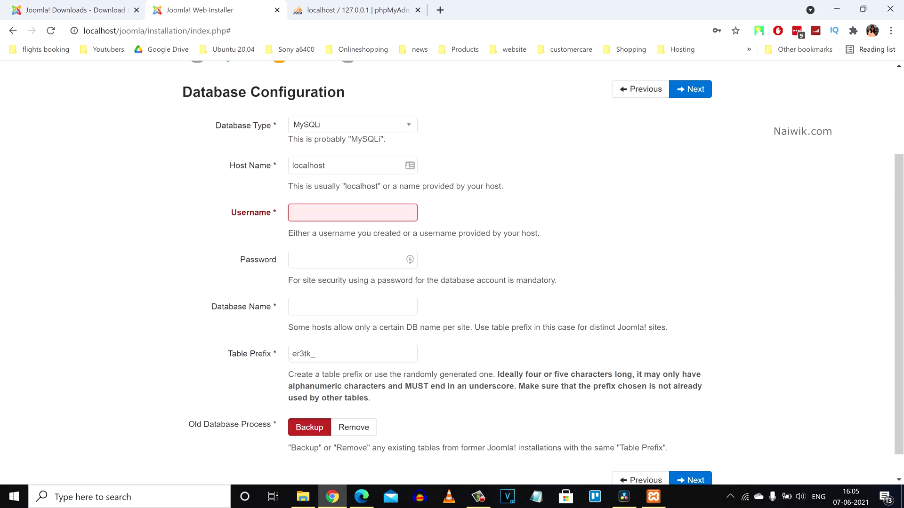
pyautogui.write('joomla')
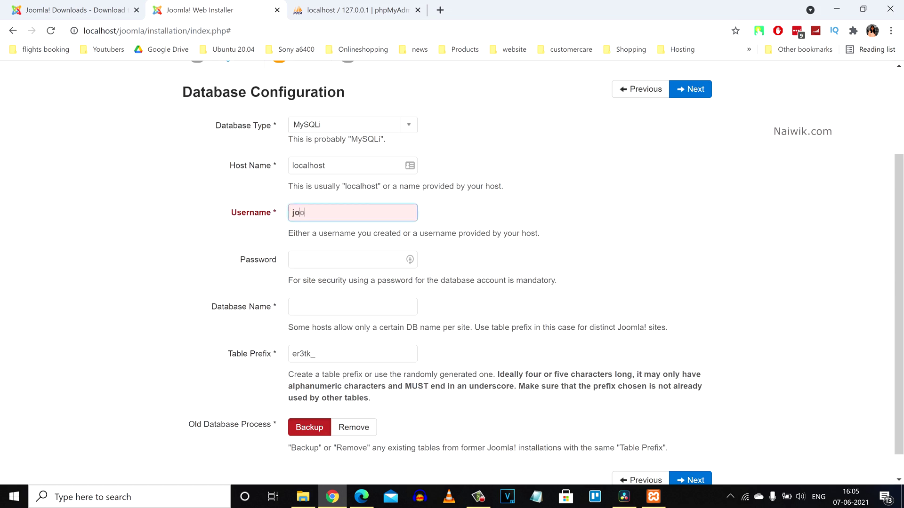
pyautogui.press('Tab')
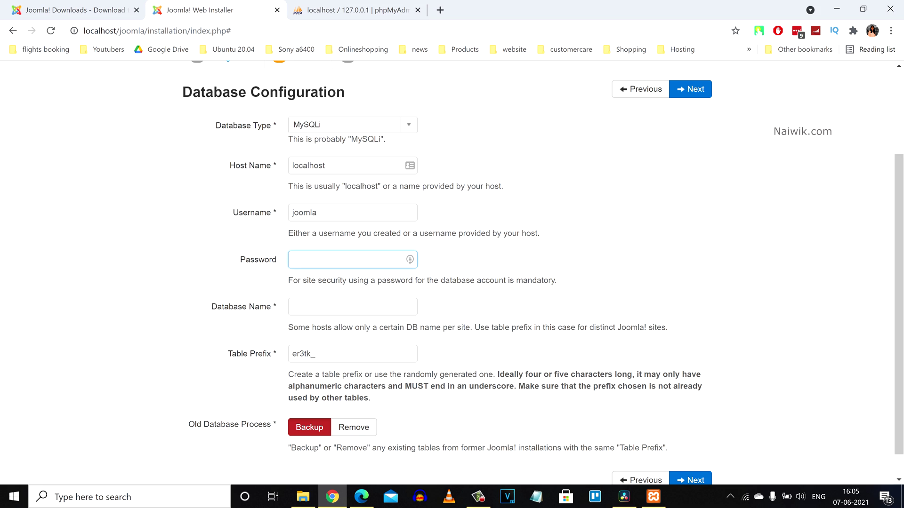
pyautogui.write('joomla@123')
pyautogui.press('Tab')
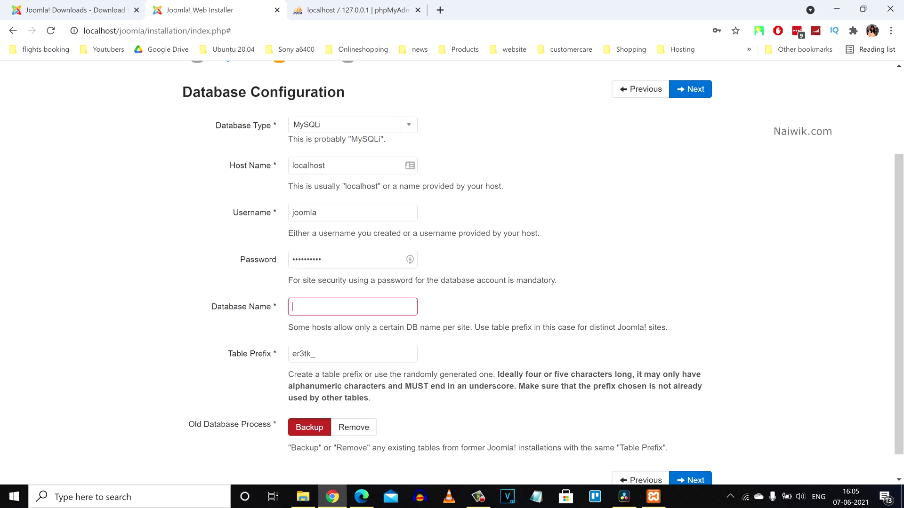
pyautogui.write('joomla')
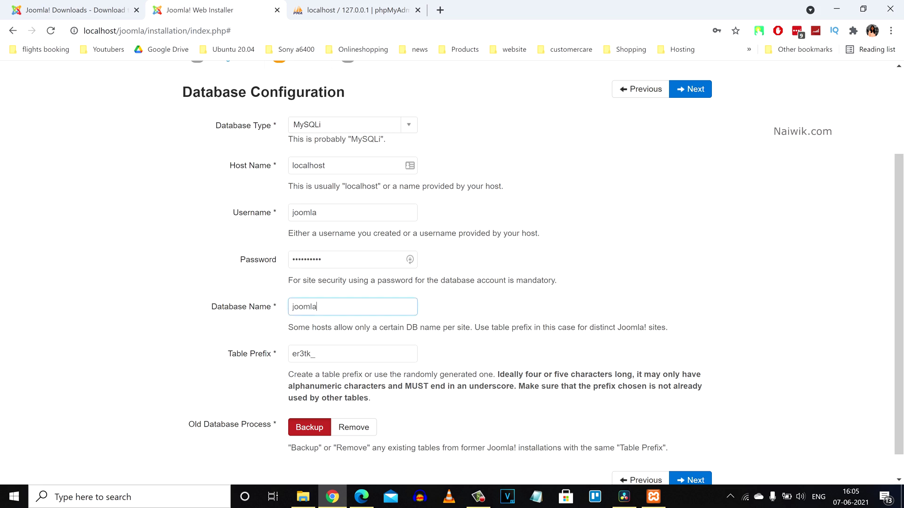
# Step: Set the table prefix to Naiwik_ and continue to the finalization step
pyautogui.scroll(-1, 542, 272)
pyautogui.press('Tab')
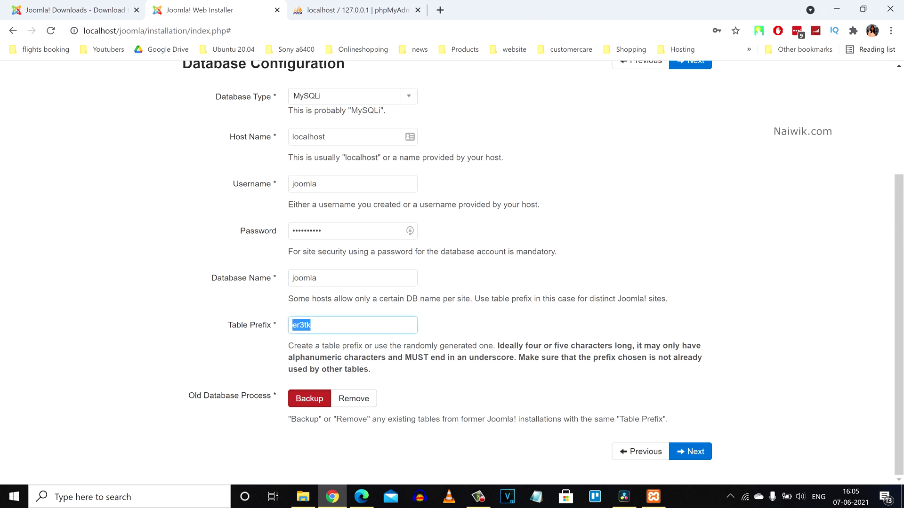
pyautogui.write('Naiwik_')
pyautogui.click(690, 452)
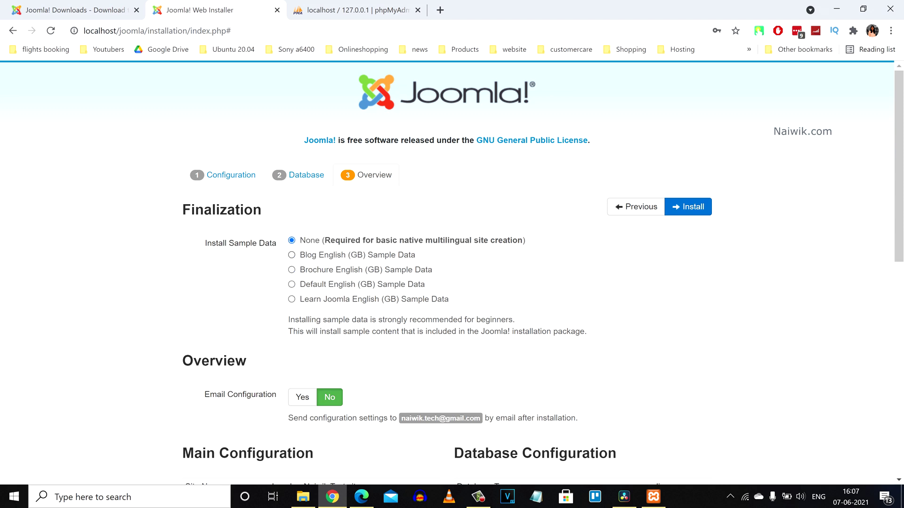
# Step: Choose Blog English (GB) sample data and install Joomla
pyautogui.click(292, 254)
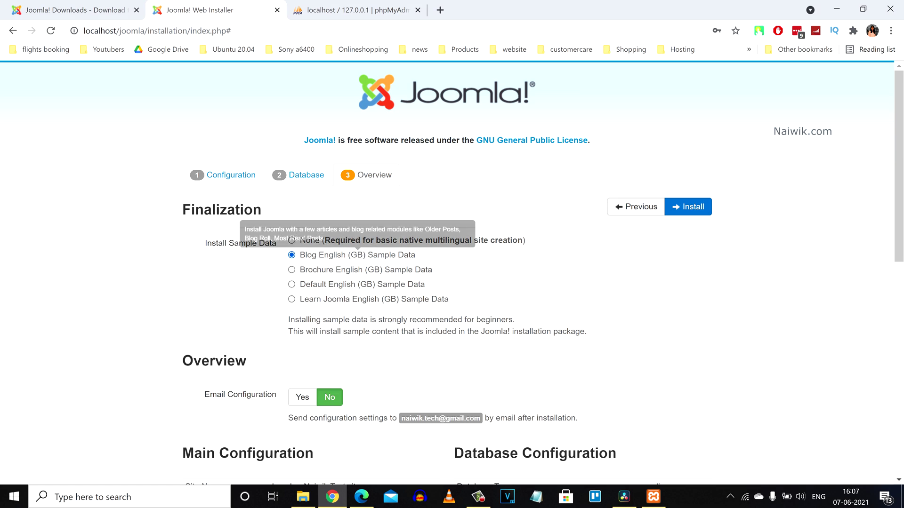
pyautogui.scroll(-1, 292, 255)
pyautogui.scroll(1, 292, 254)
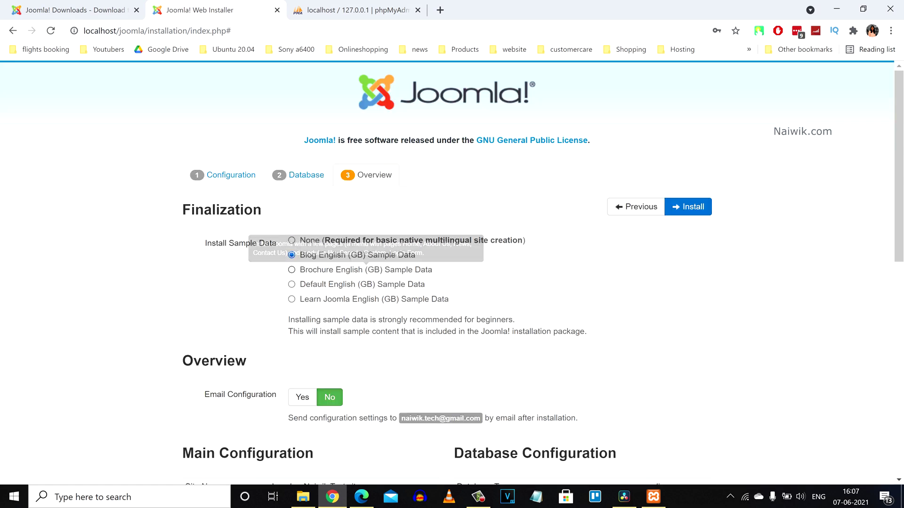
pyautogui.scroll(-1, 292, 255)
pyautogui.scroll(-9, 541, 273)
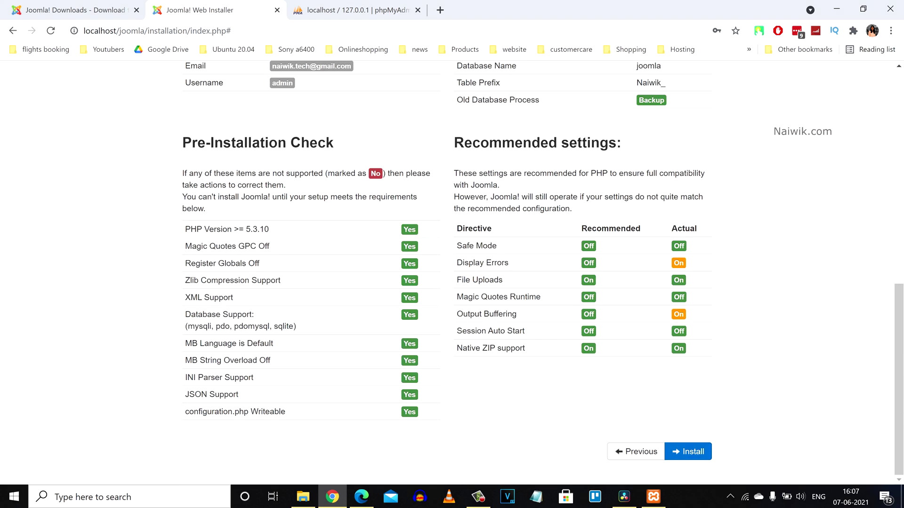
pyautogui.scroll(9, 542, 269)
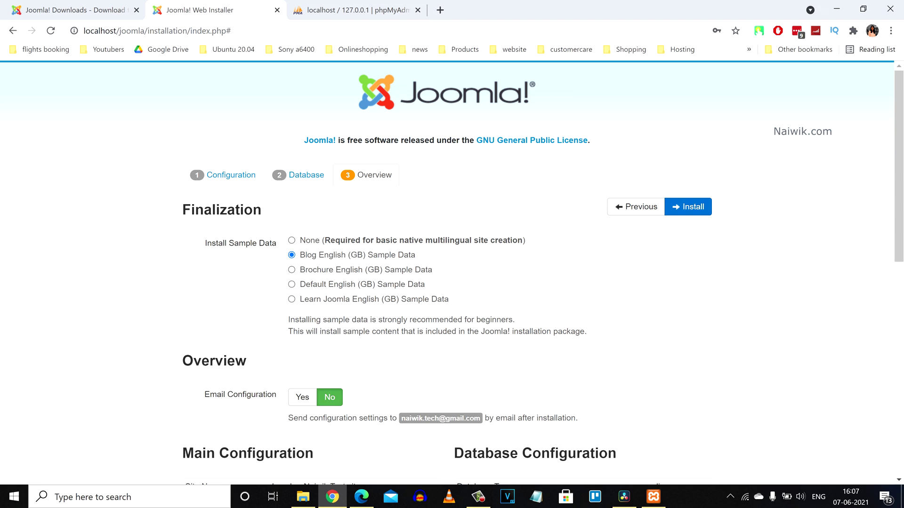
pyautogui.click(691, 208)
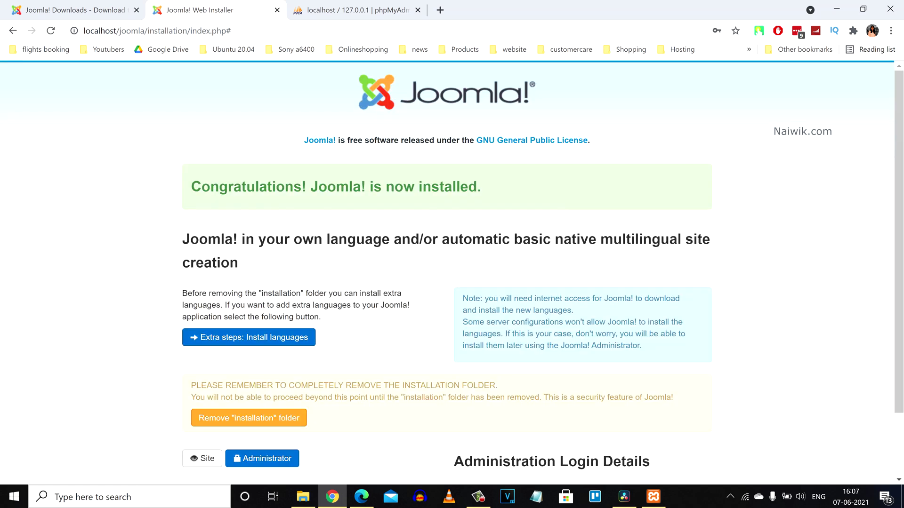
# Step: Highlight the Administration Login Details heading on the completion page
pyautogui.scroll(-2, 447, 273)
pyautogui.moveTo(191, 109); pyautogui.dragTo(477, 110)
pyautogui.moveTo(454, 384); pyautogui.dragTo(650, 385)
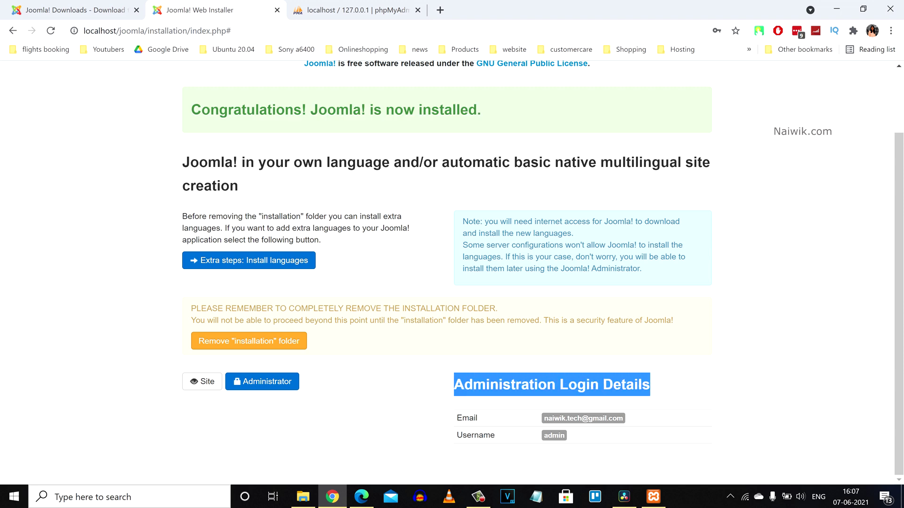
pyautogui.click(353, 10)
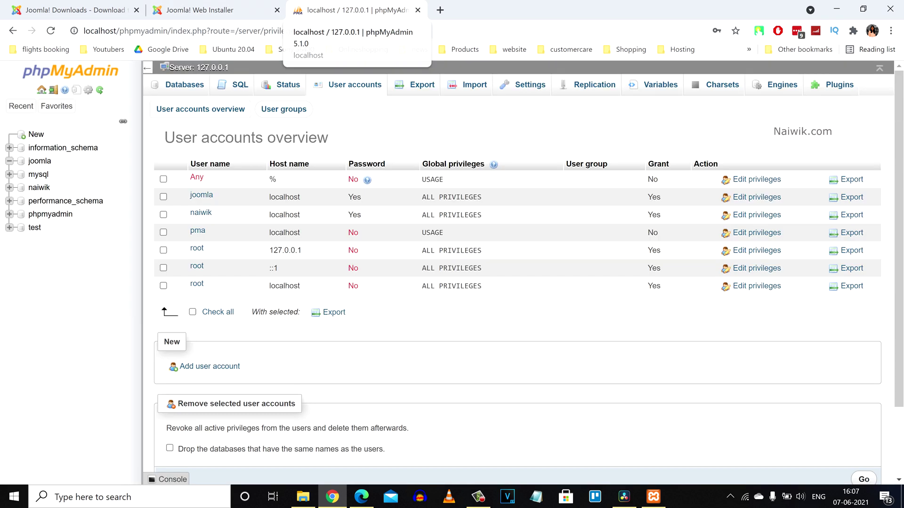
# Step: Load localhost/joomla in a new tab and remove the installation folder
pyautogui.hotkey('ctrl', 't')
pyautogui.write('localhost/')
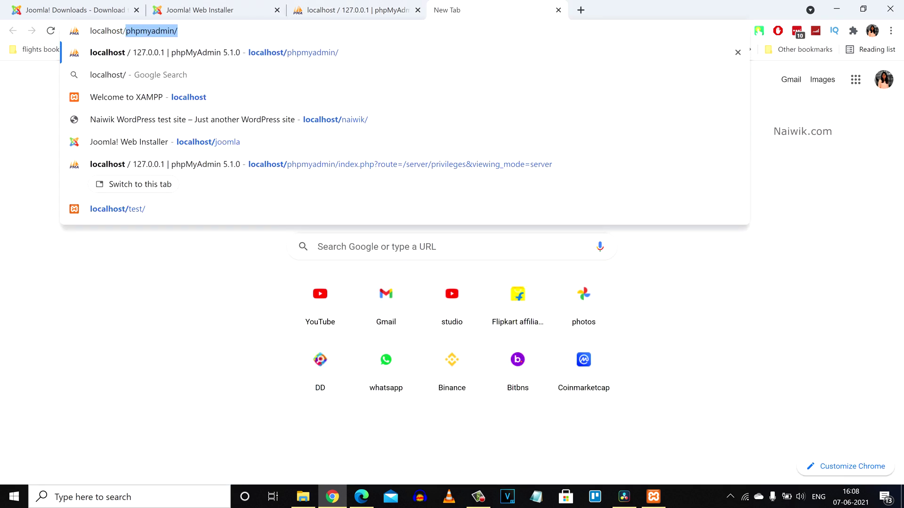
pyautogui.write('joomla')
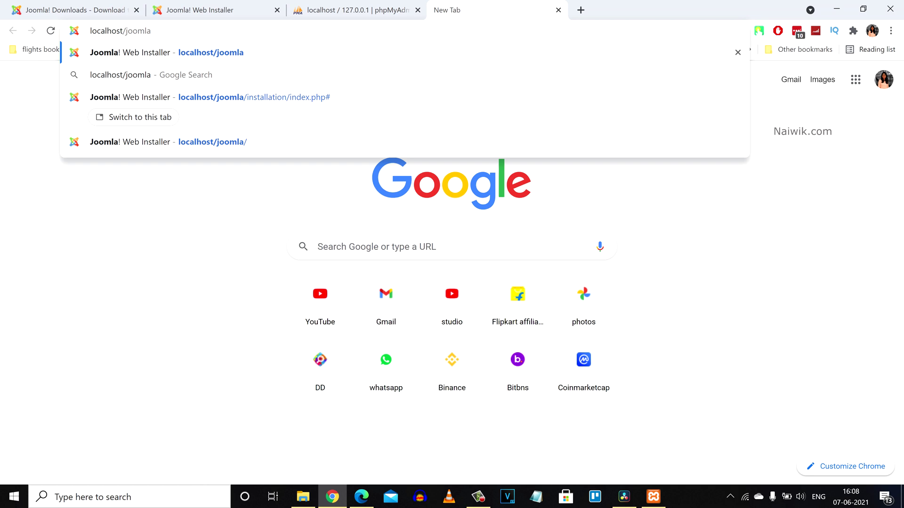
pyautogui.press('Return')
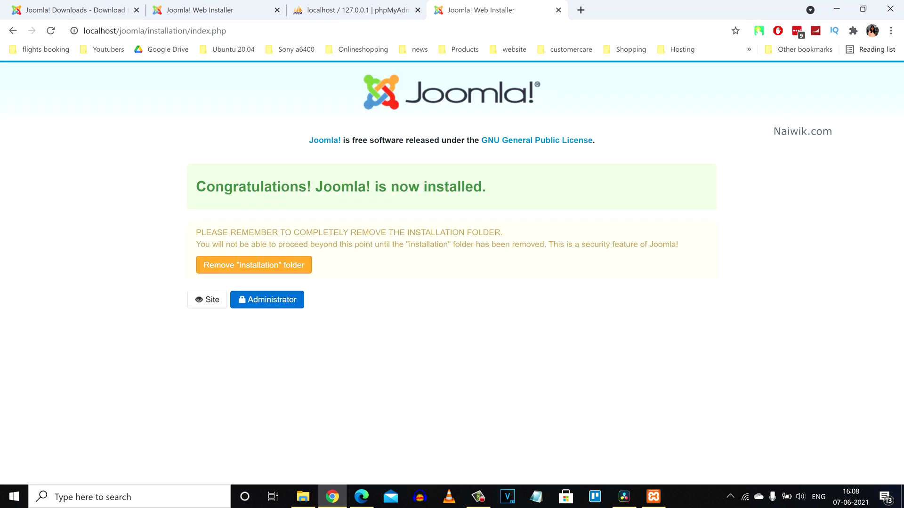
pyautogui.moveTo(195, 187); pyautogui.dragTo(485, 187)
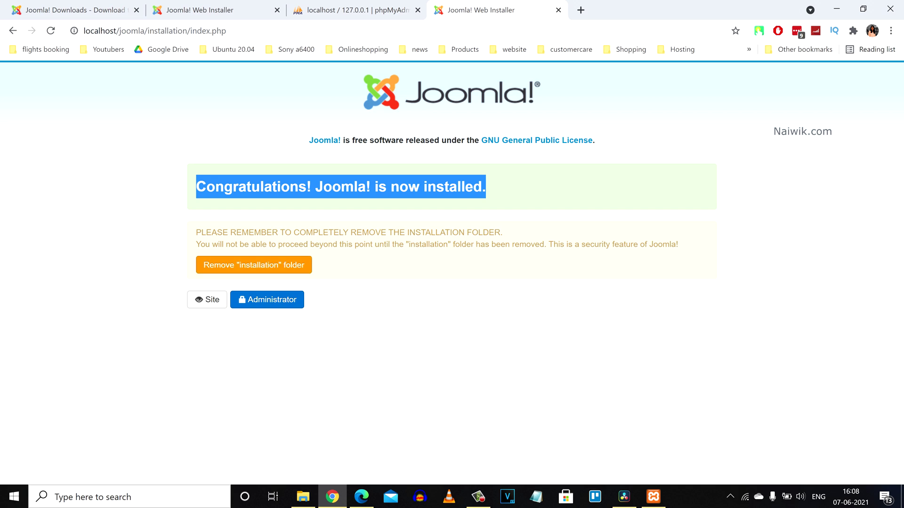
pyautogui.click(254, 265)
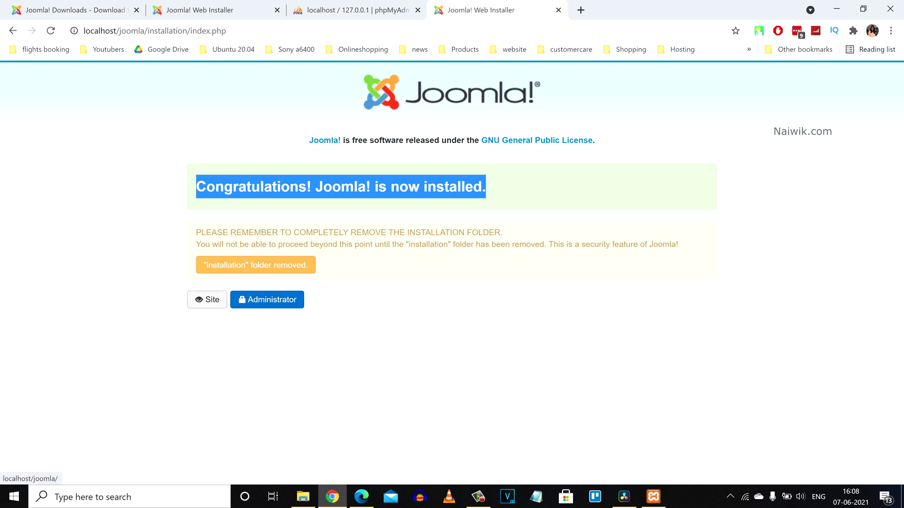
pyautogui.click(207, 300)
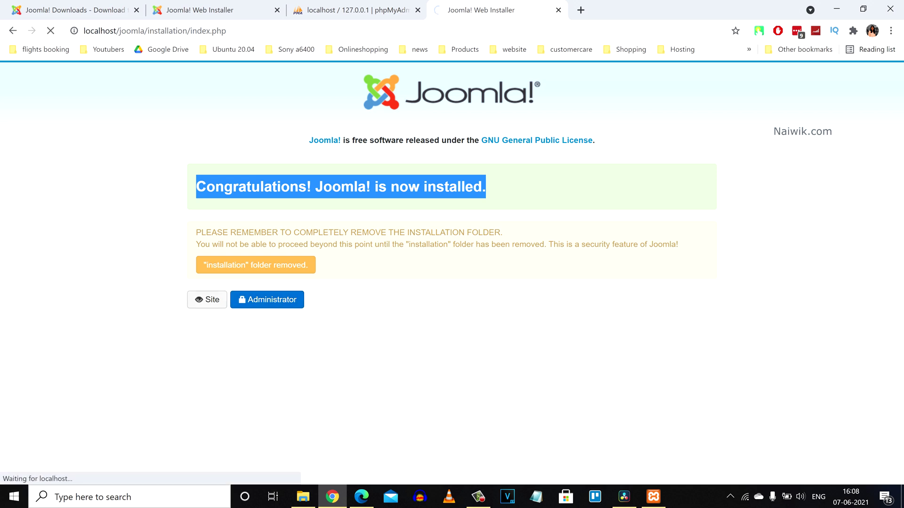
# Step: Scroll through the sample blog posts on the Joomla front-end site, then start a new browser tab
pyautogui.scroll(-10, 376, 263)
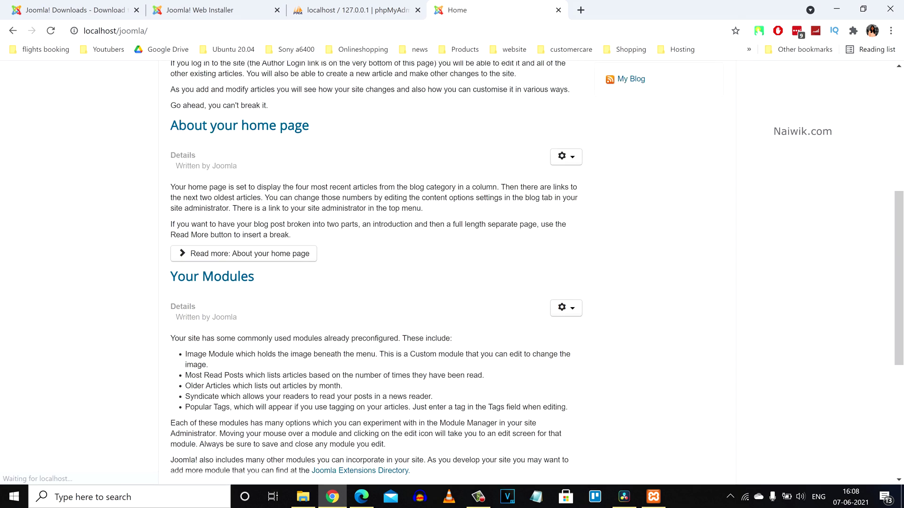
pyautogui.scroll(12, 452, 273)
pyautogui.scroll(-4, 452, 273)
pyautogui.scroll(4, 452, 273)
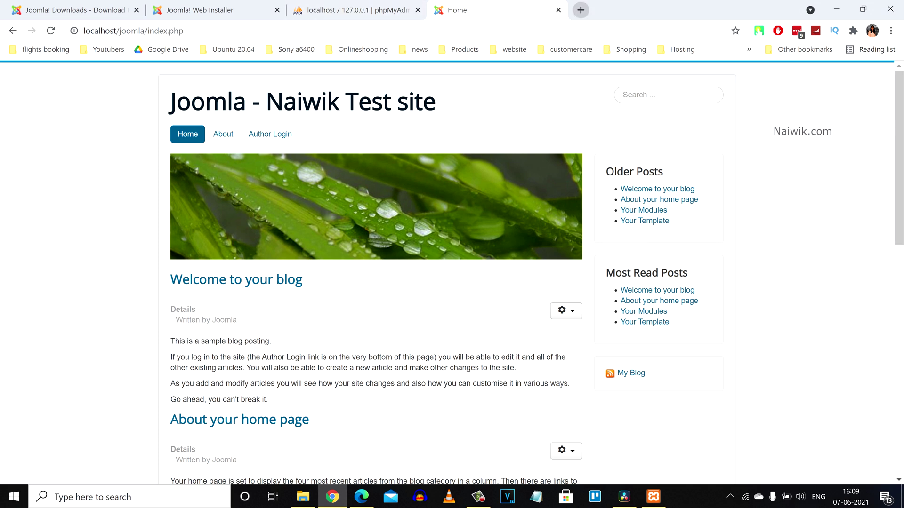
pyautogui.click(580, 10)
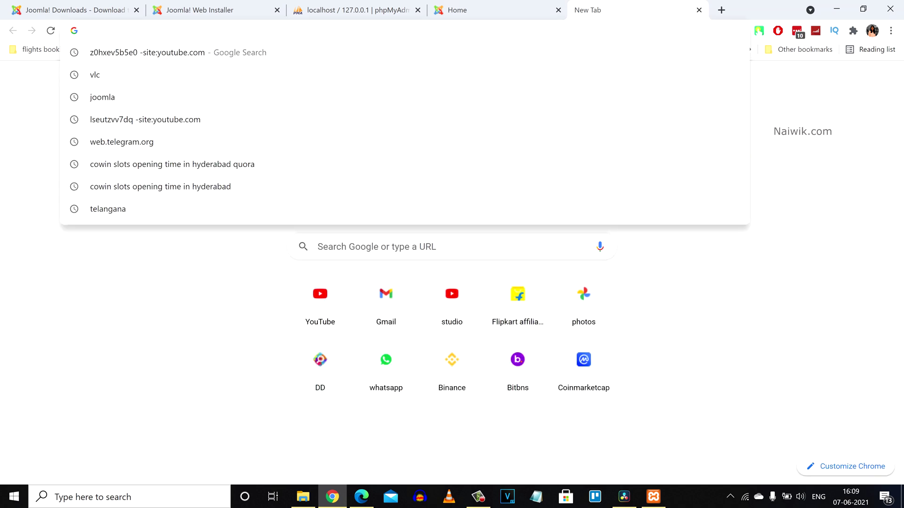
# Step: Log in at localhost/joomla/administrator with the super-user account
pyautogui.write('localhost/')
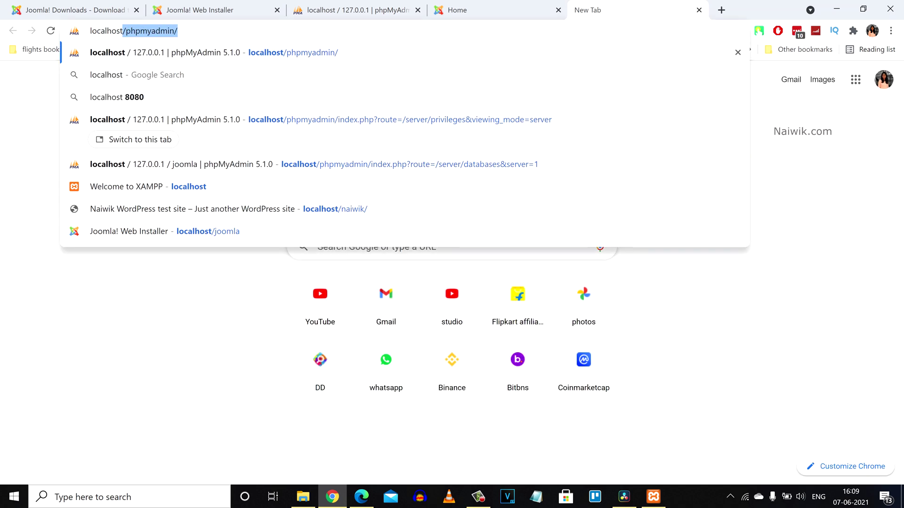
pyautogui.write('joomla')
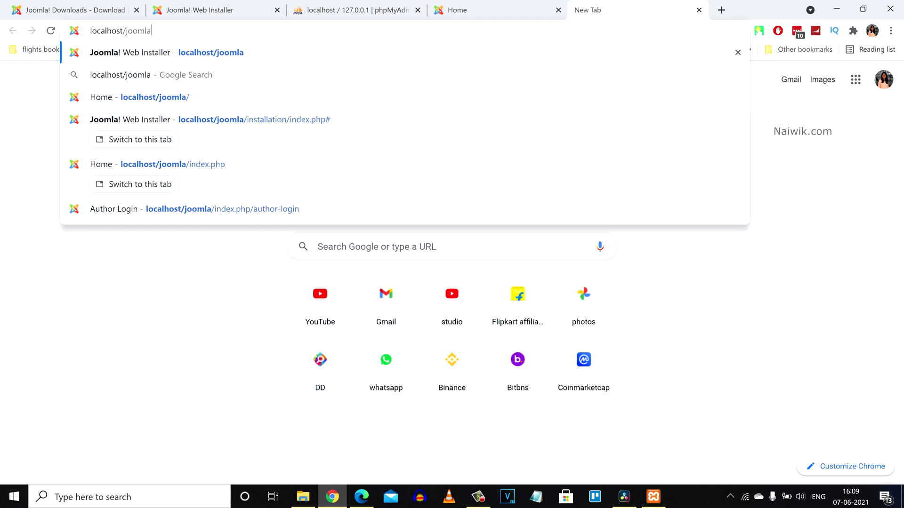
pyautogui.write('/ad')
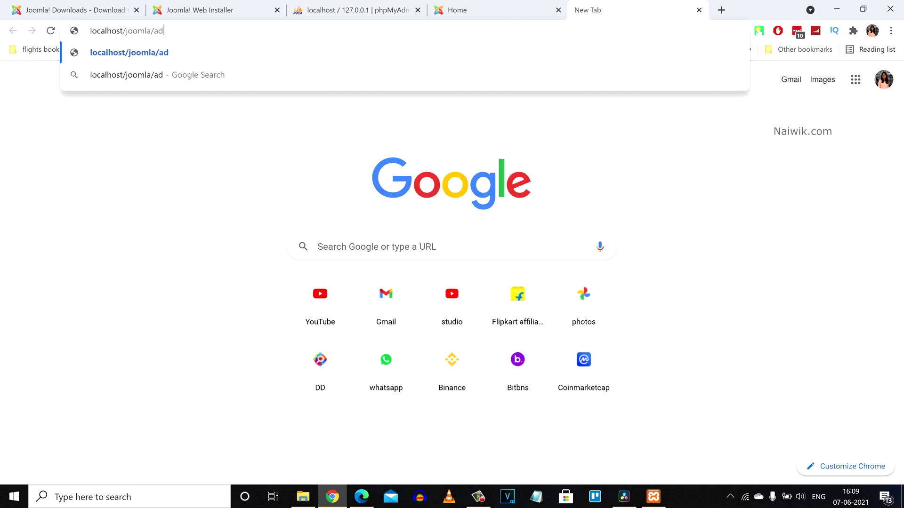
pyautogui.write('ministrator')
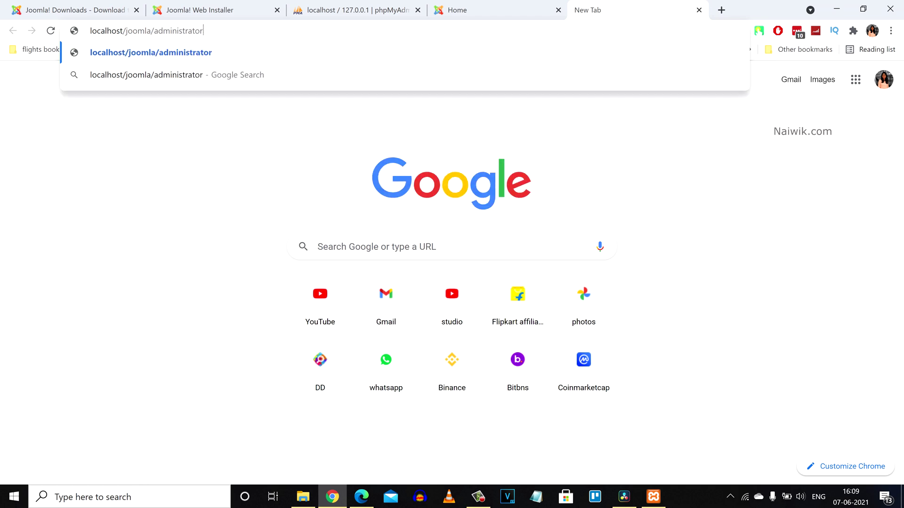
pyautogui.press('Return')
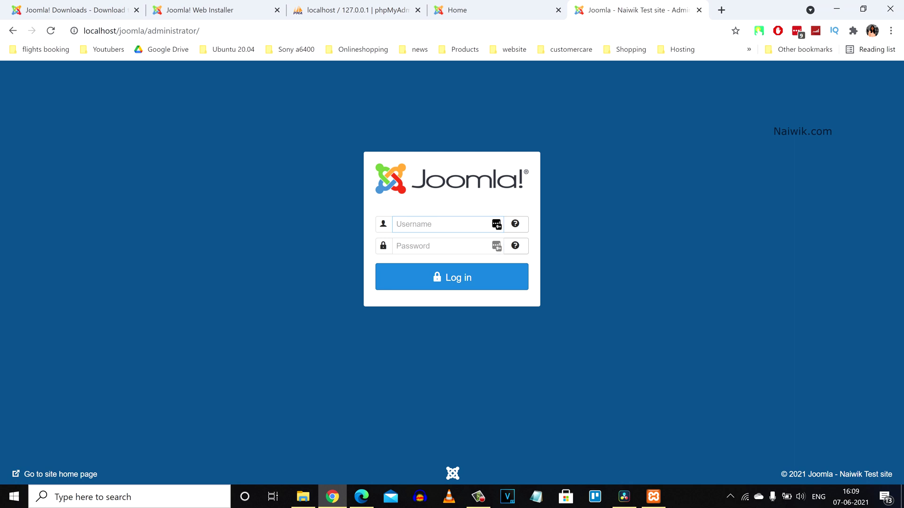
pyautogui.write('admin')
pyautogui.press('Tab')
pyautogui.press('Return')
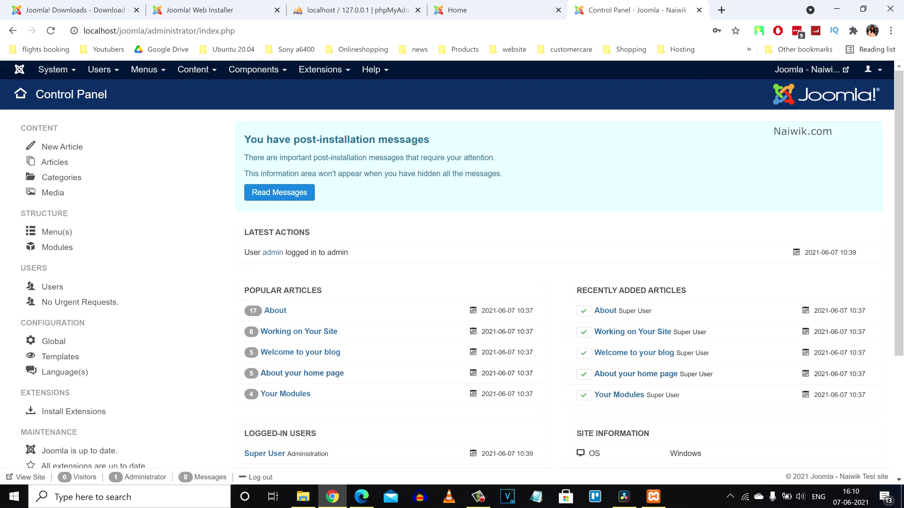
# Step: Look over the Control Panel and its Content and Components menus
pyautogui.scroll(-2, 452, 270)
pyautogui.scroll(2, 452, 270)
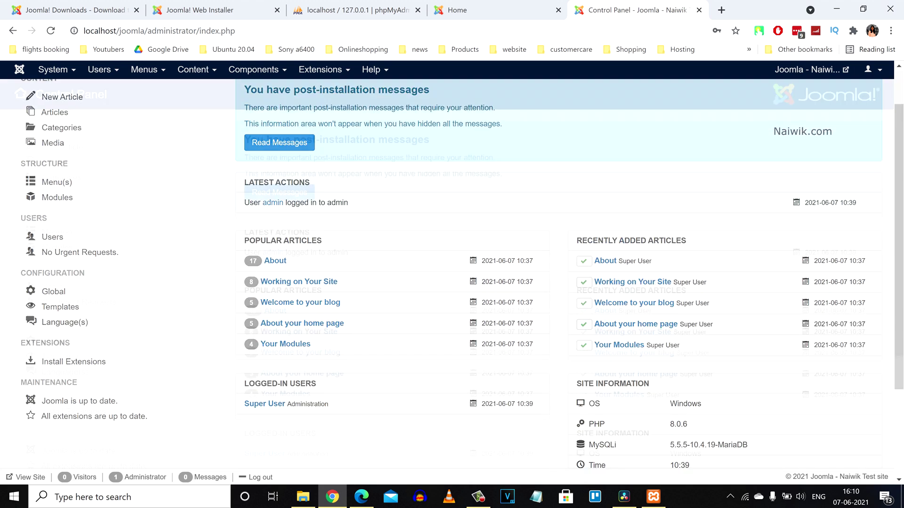
pyautogui.click(193, 69)
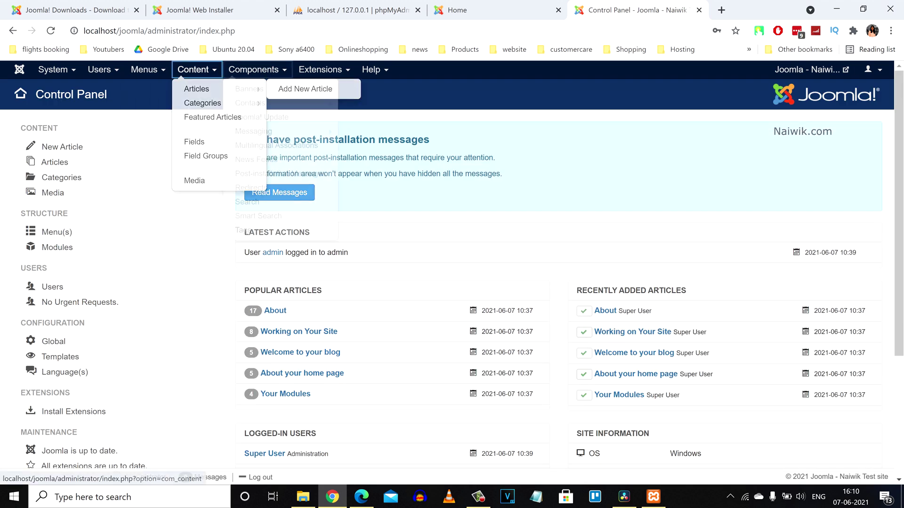
pyautogui.click(253, 70)
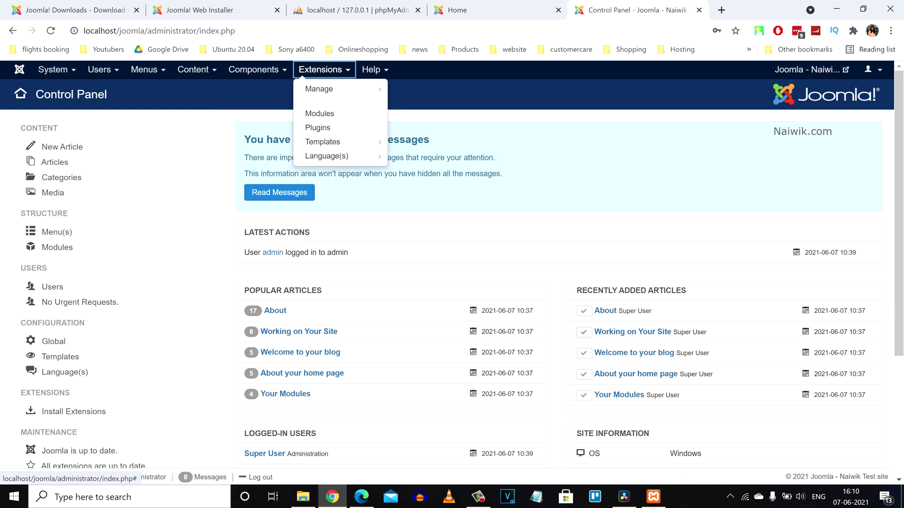